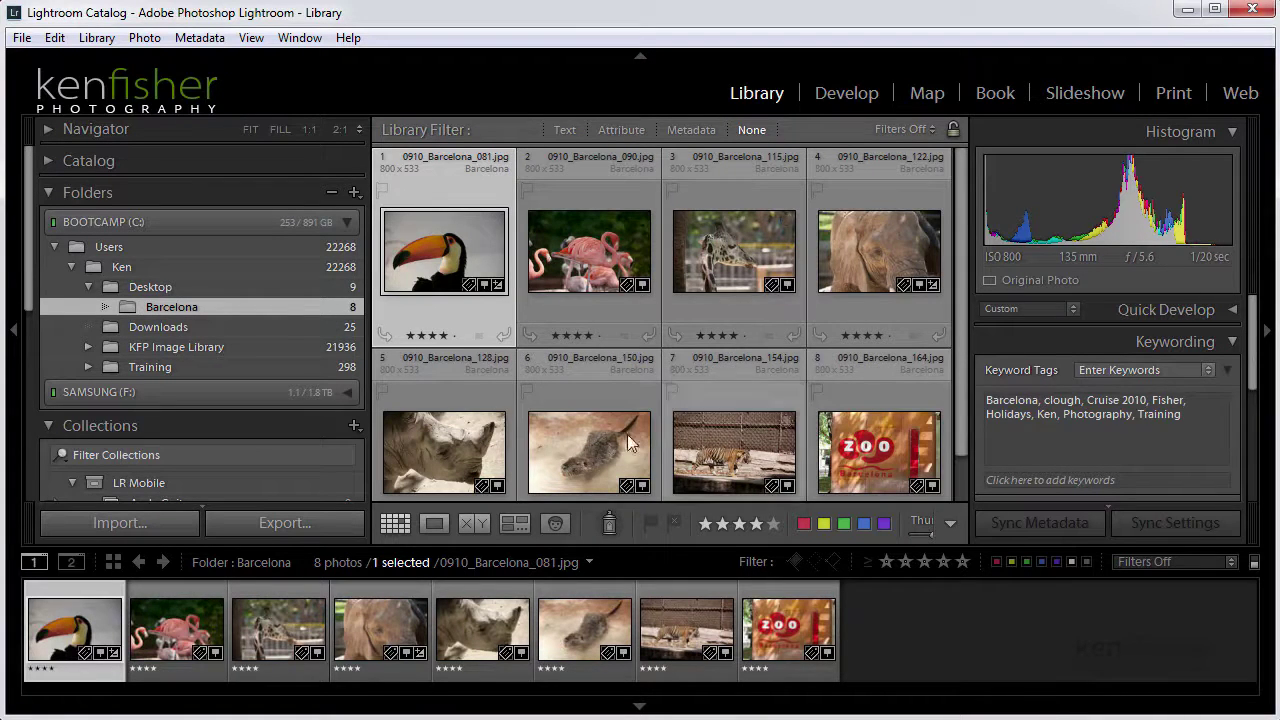
Show the photos in the Barcelona folder and minimize the Lightroom window
left_click(209, 307)
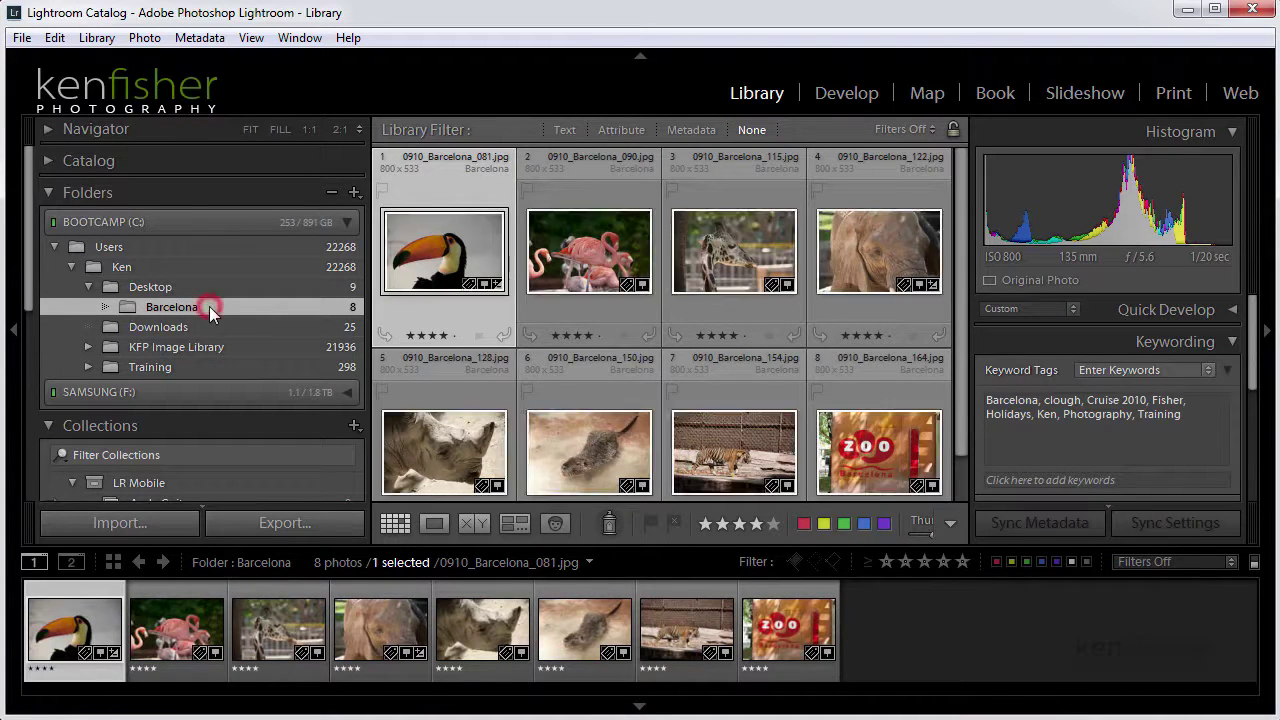
left_click(1185, 12)
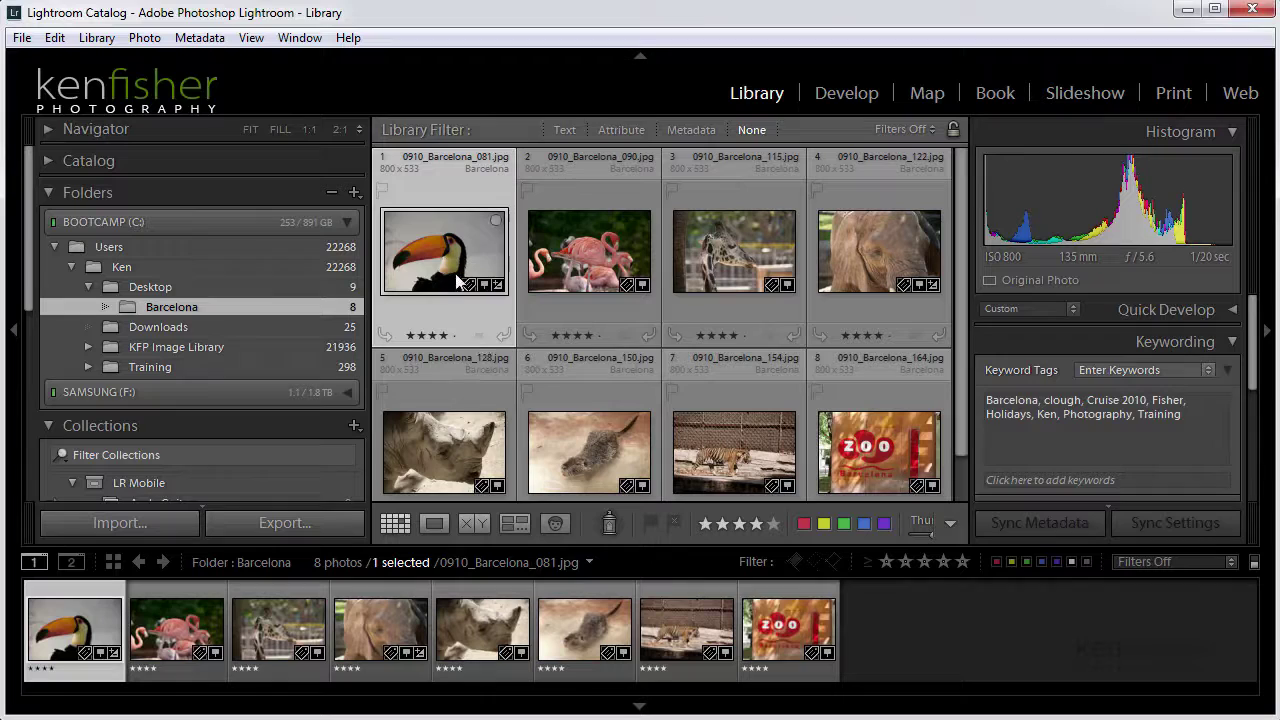
mouse_move(456, 281)
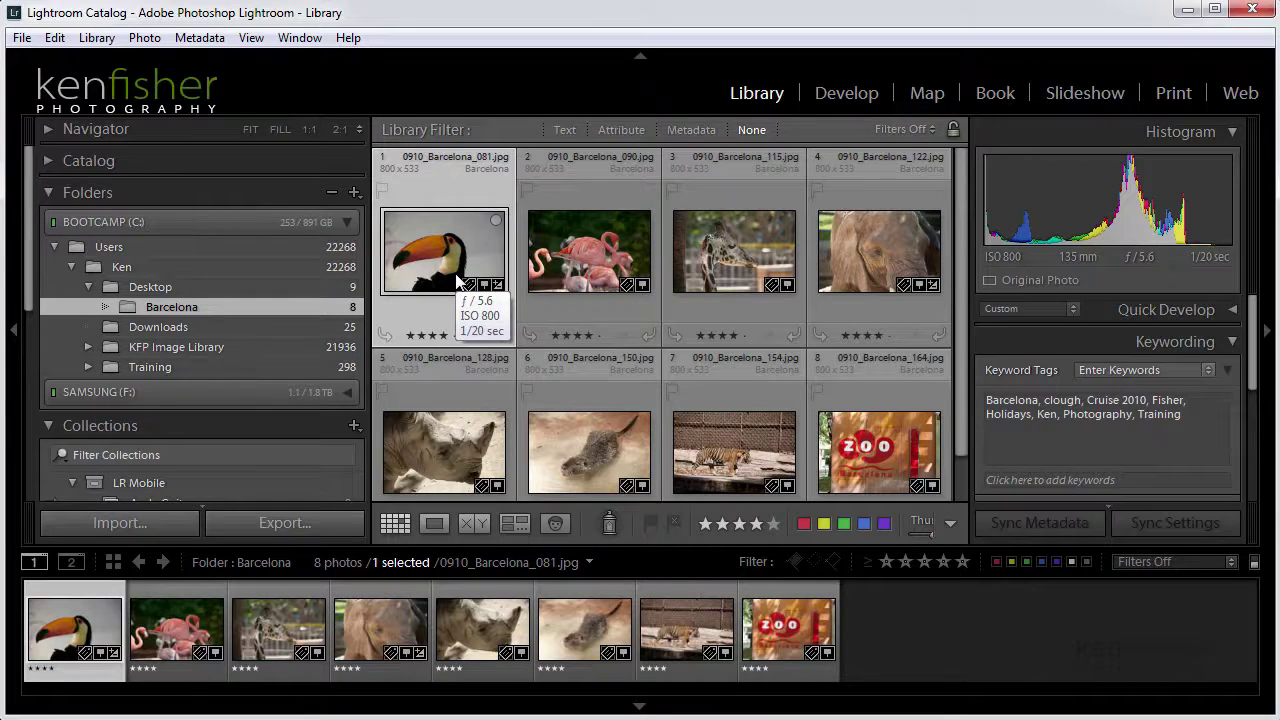
Open the toucan photo's export settings, collapse every section, and keep Export To on Hard Drive
left_click(21, 38)
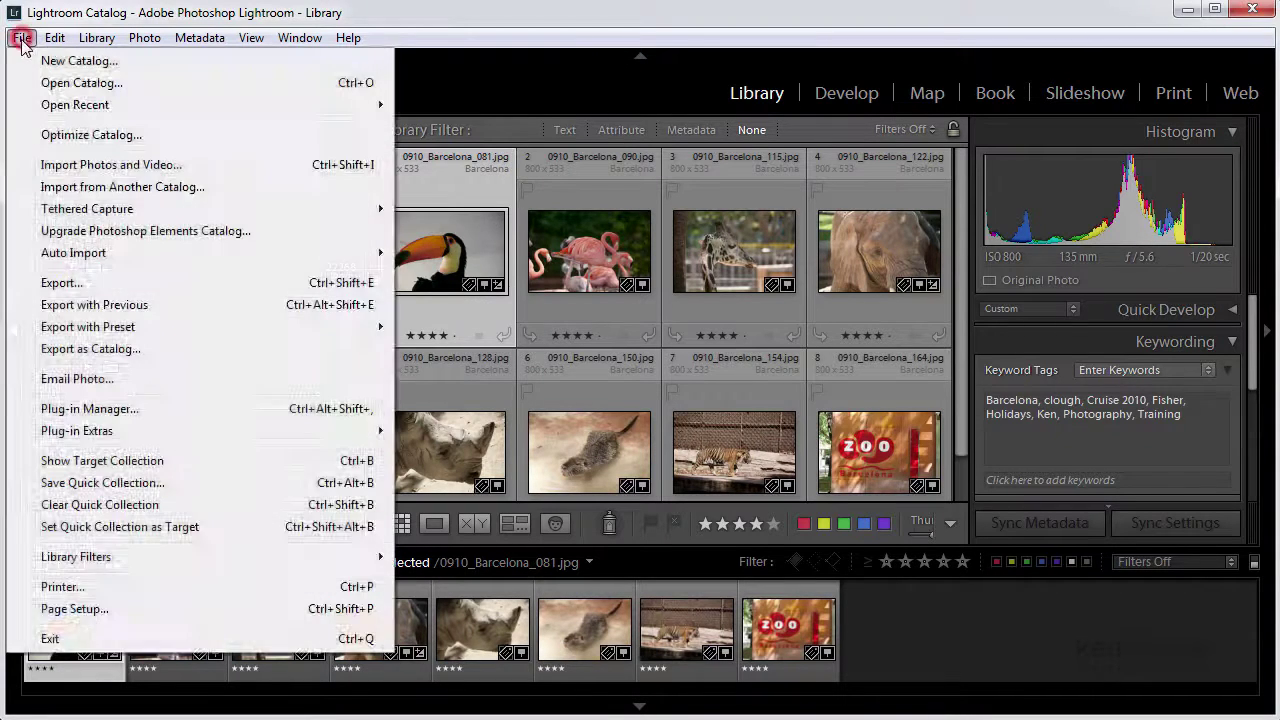
left_click(130, 288)
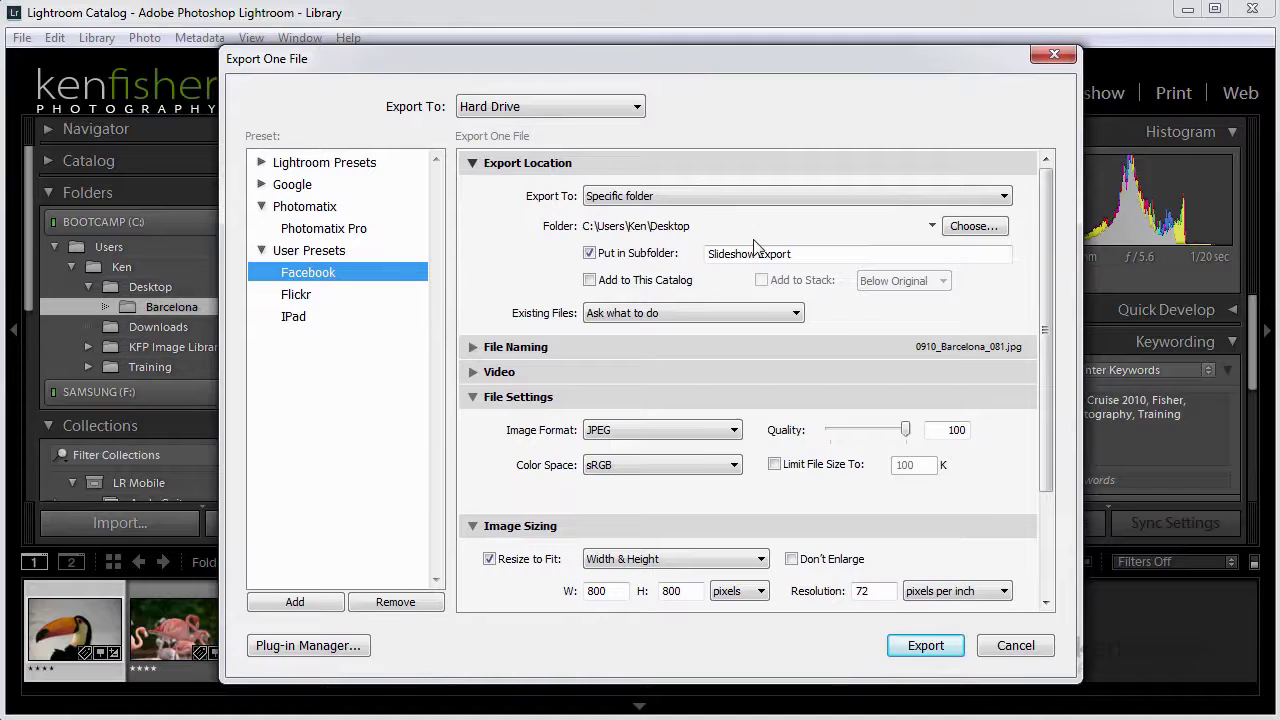
left_click(473, 163)
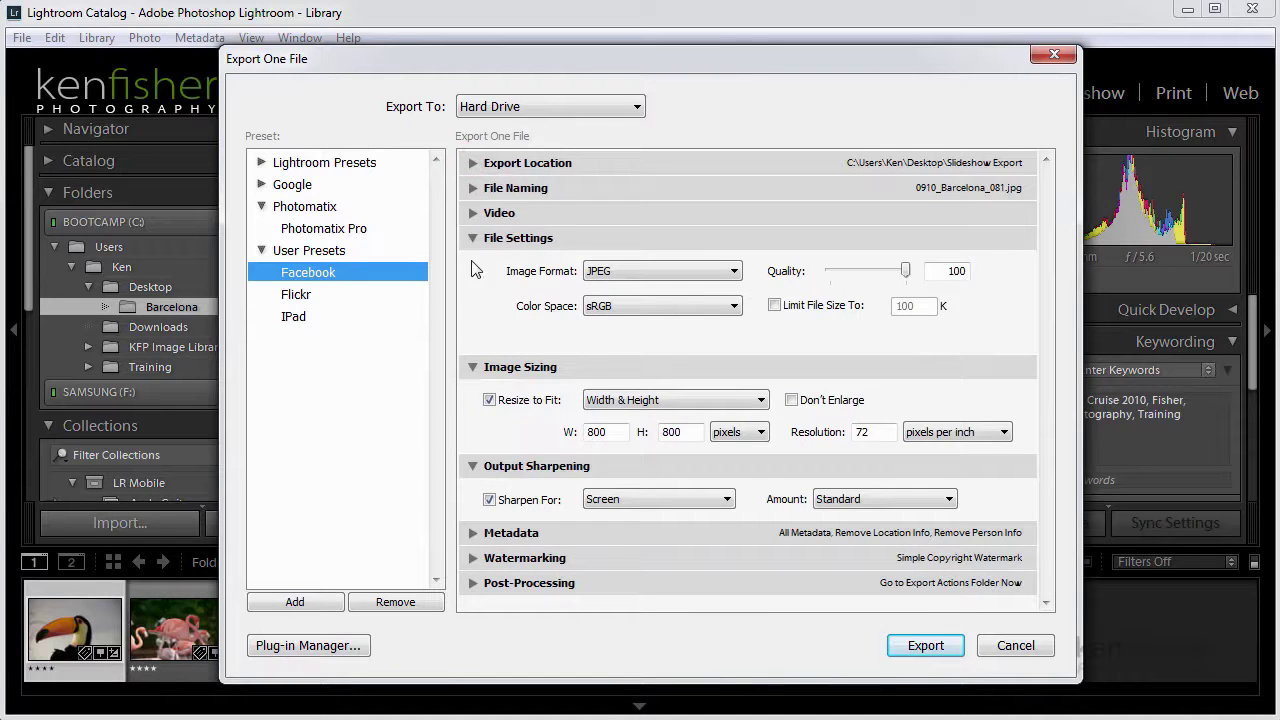
left_click(473, 237)
left_click(473, 263)
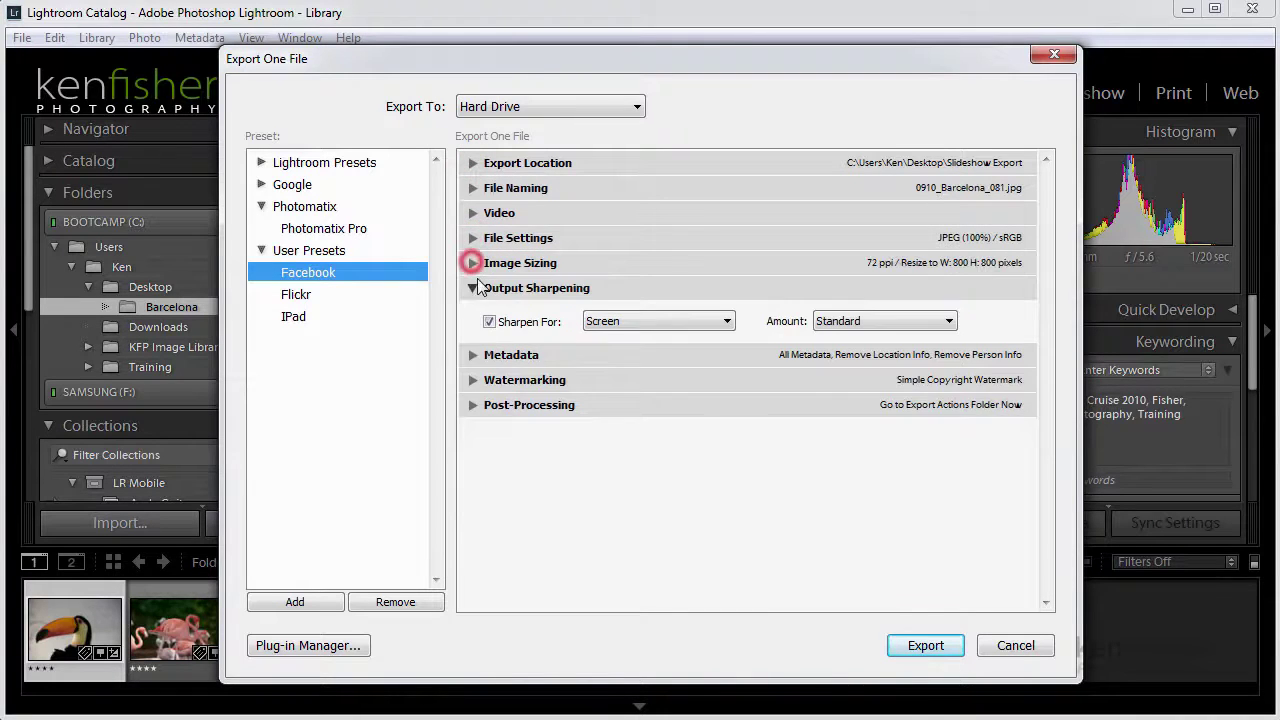
left_click(473, 288)
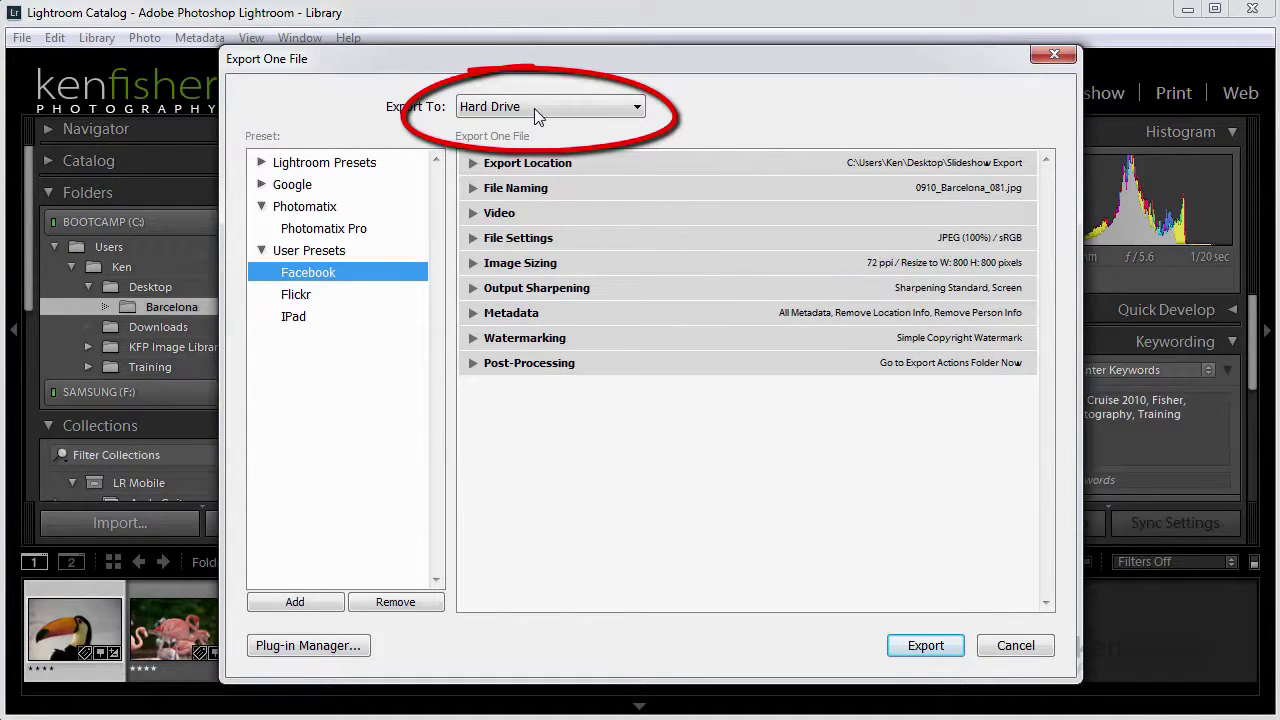
left_click(637, 107)
left_click(637, 107)
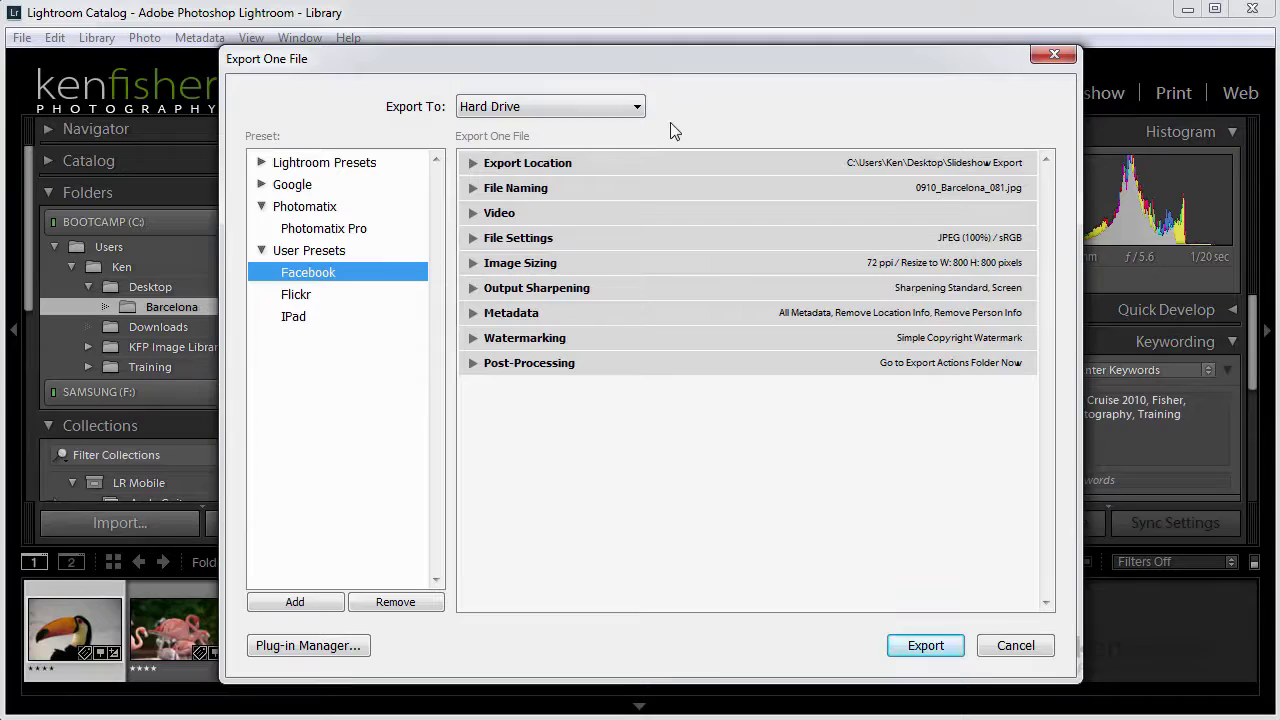
Export to the same folder as the original photo, inside a subfolder named Web
left_click(476, 166)
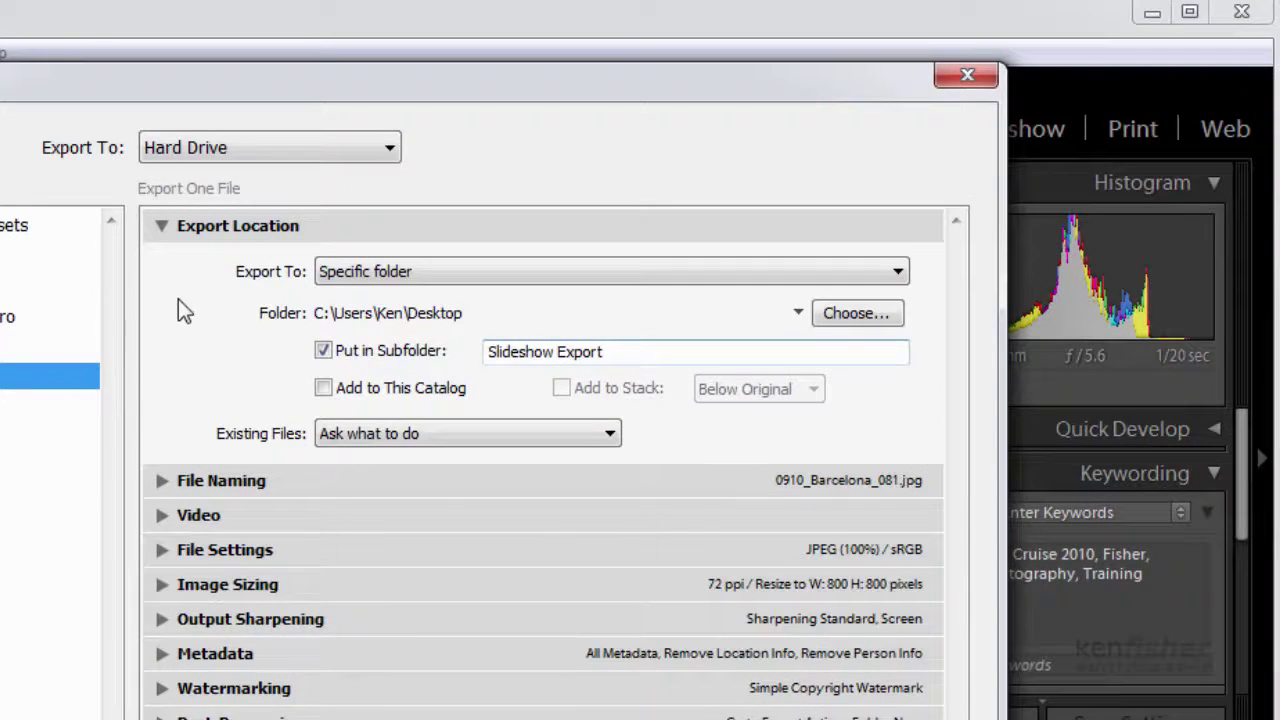
left_click(897, 271)
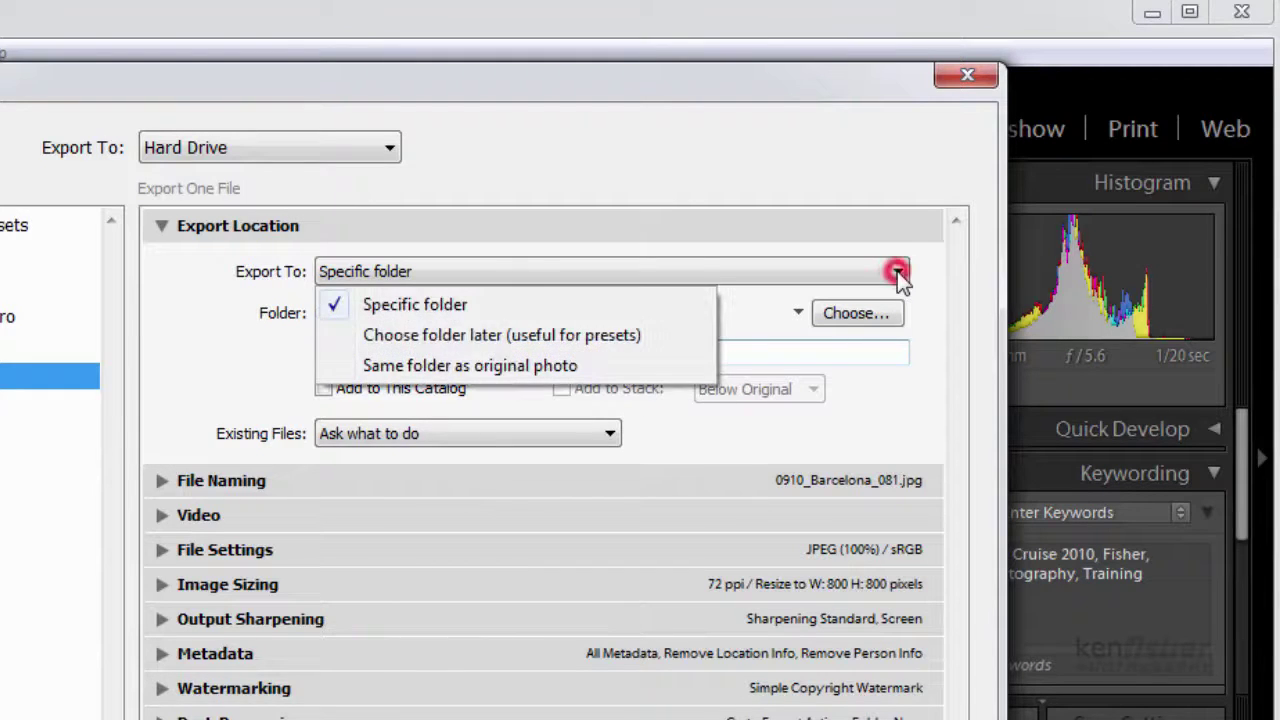
left_click(408, 369)
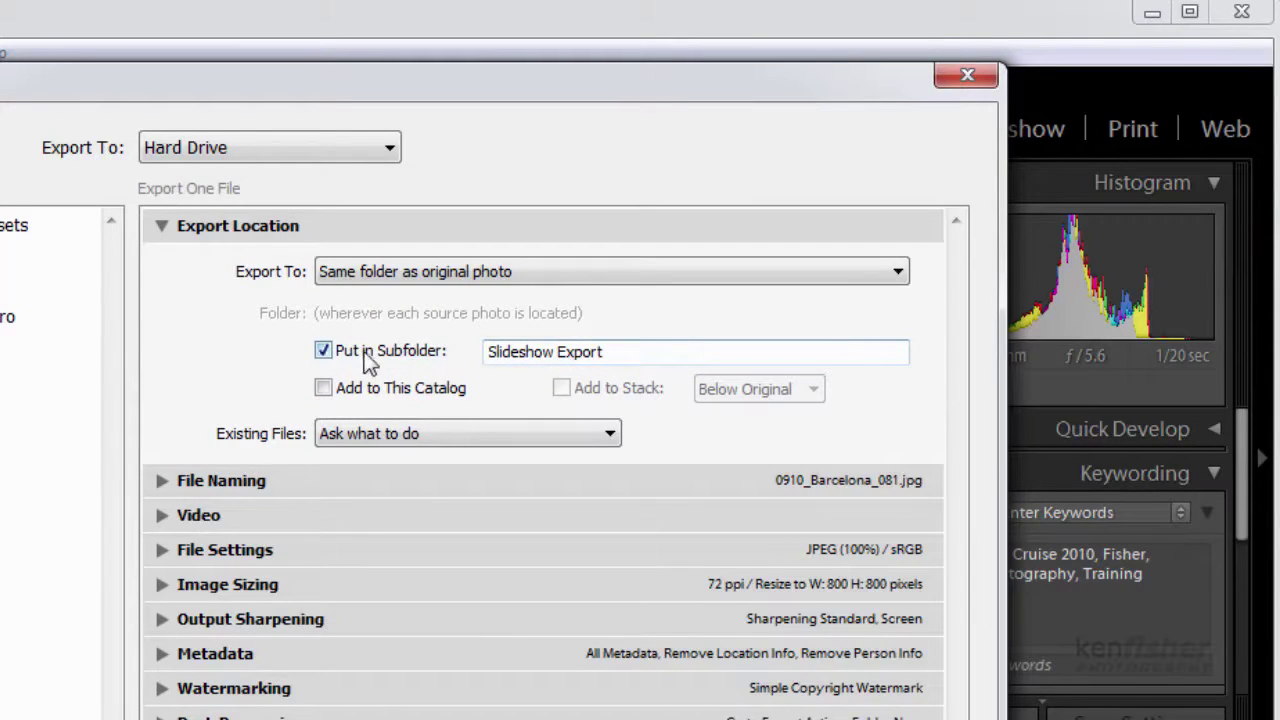
left_click(632, 352)
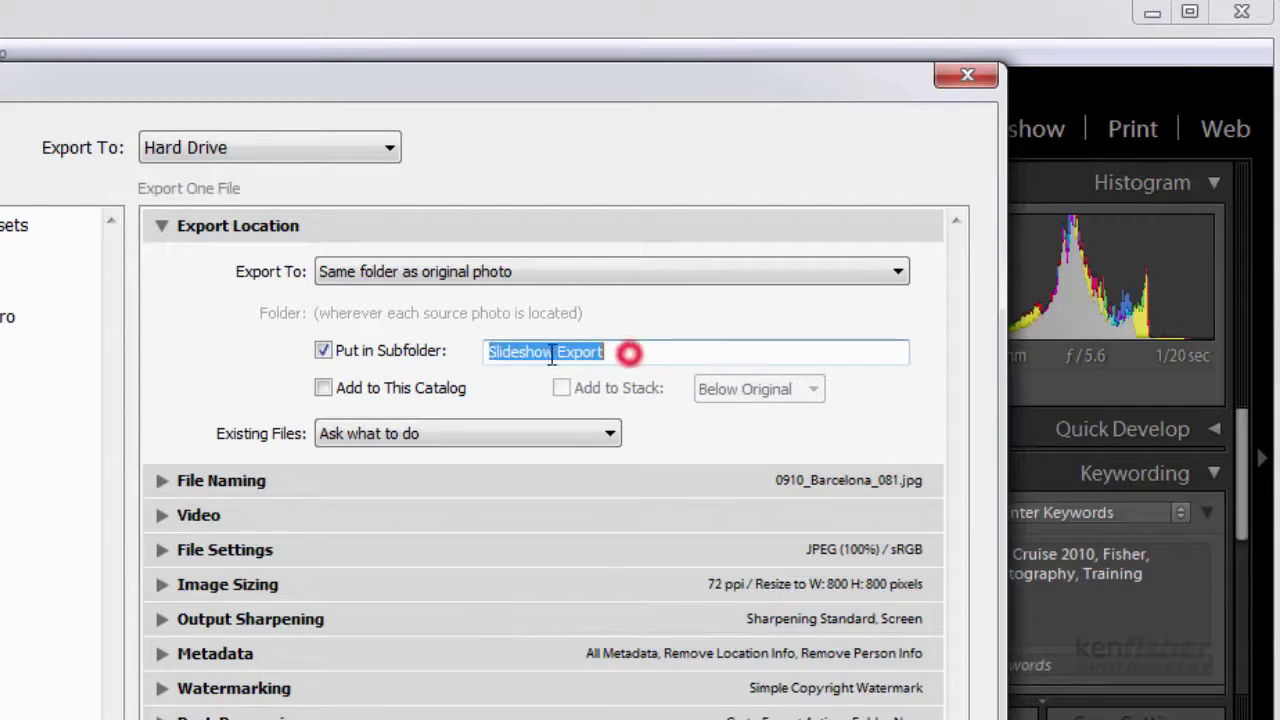
type("Web")
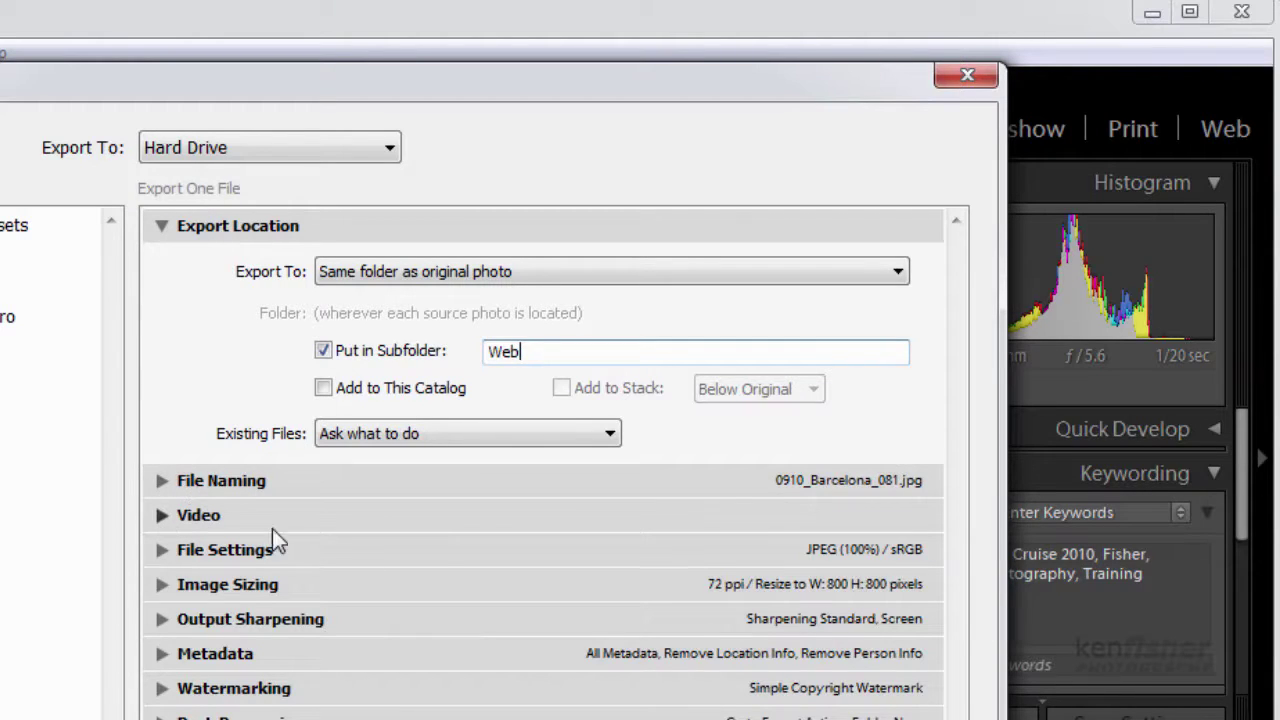
Resize exported images to fit the long edge at 600 pixels instead of 800
left_click(160, 551)
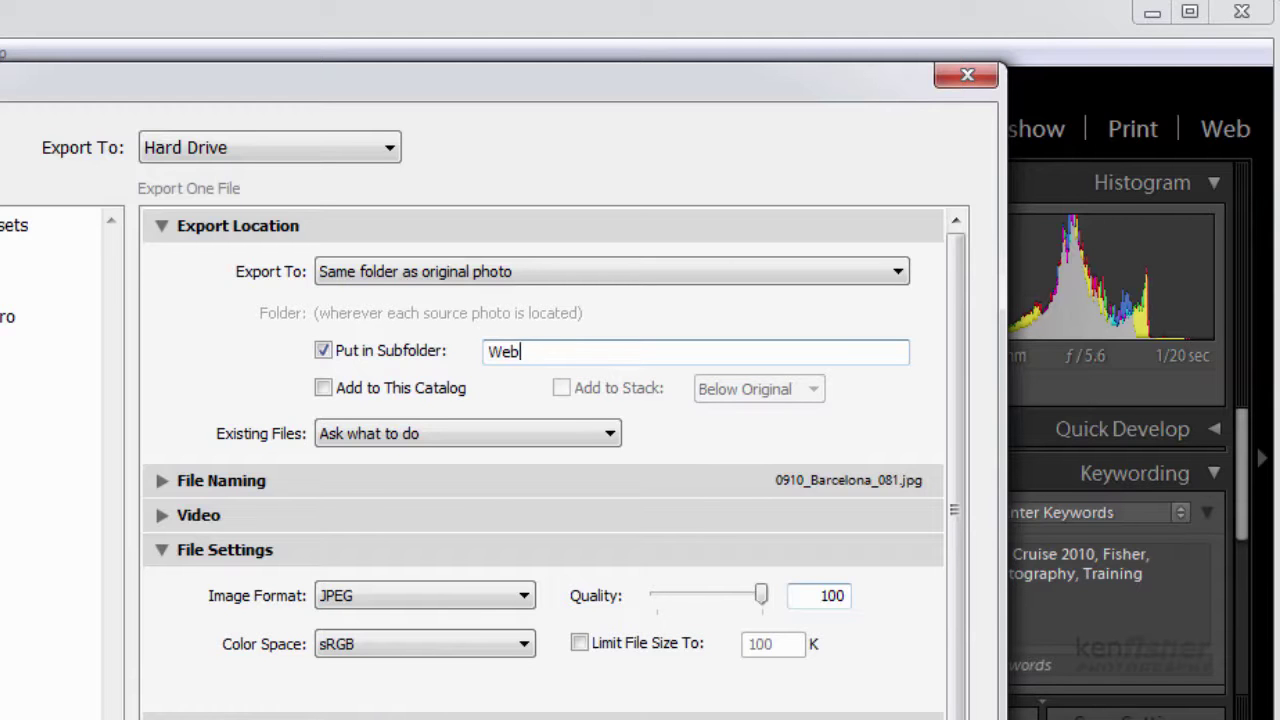
left_click_drag(953, 642, 956, 719)
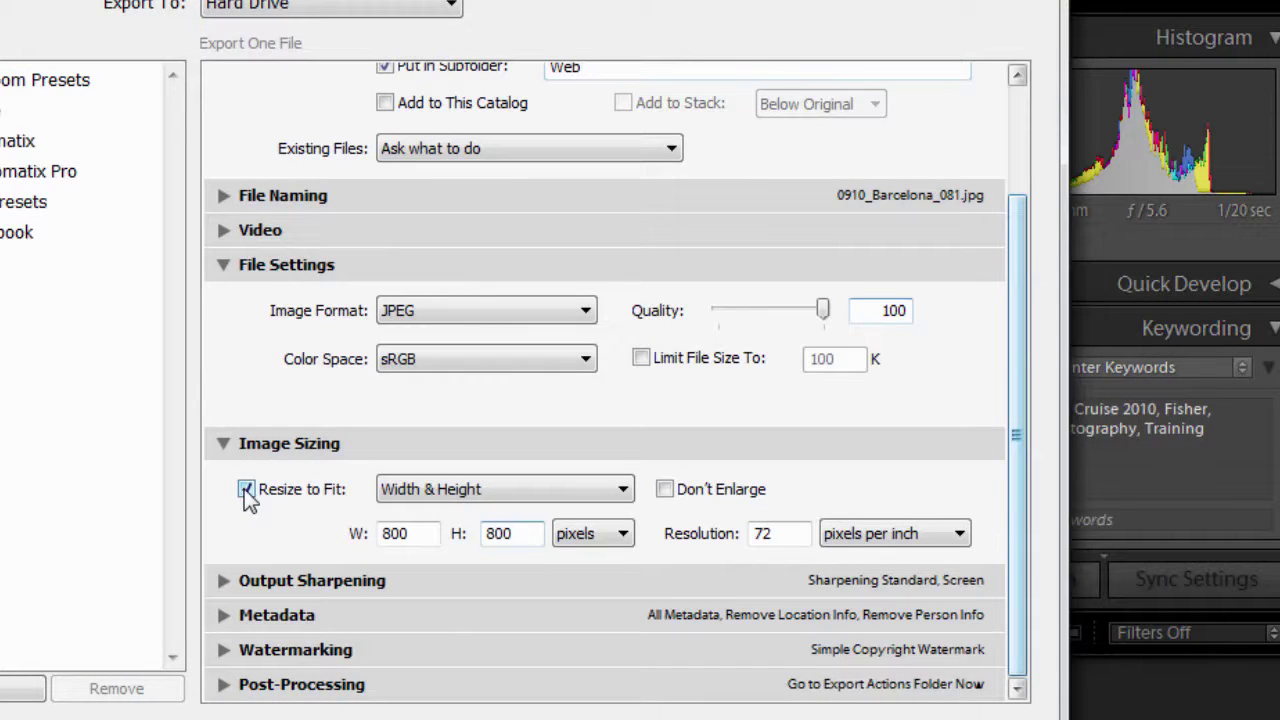
left_click(618, 496)
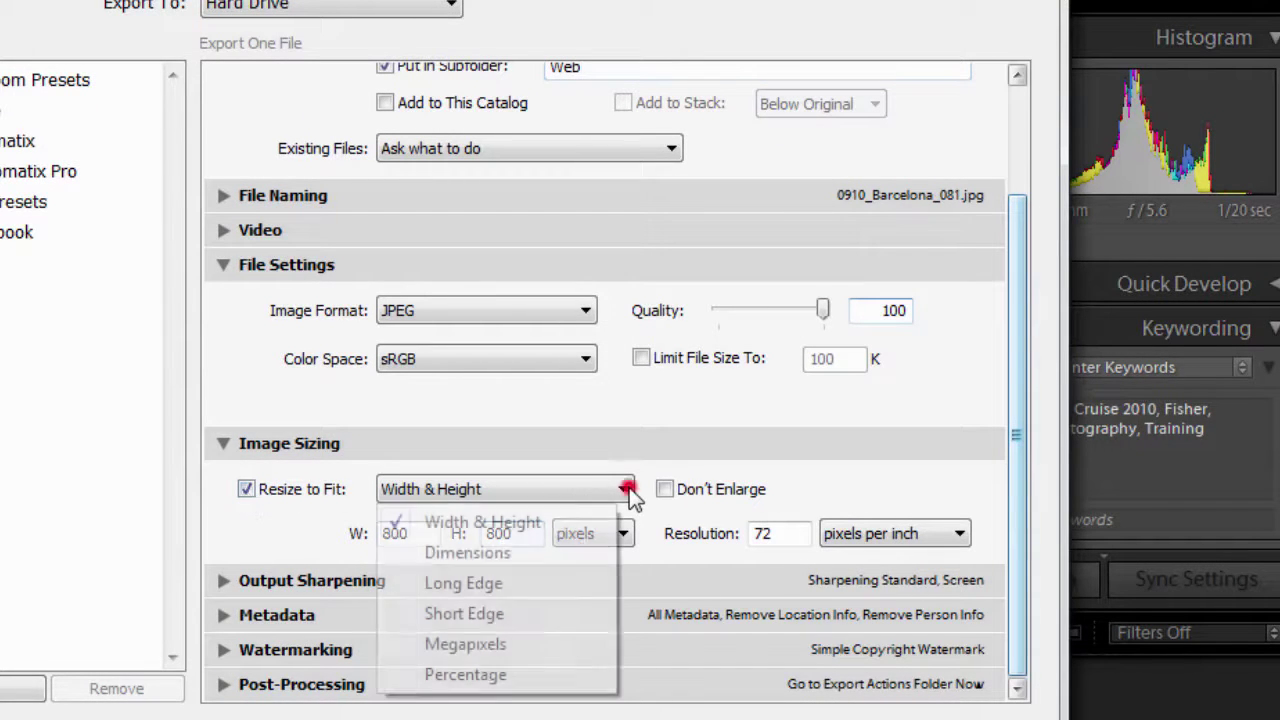
left_click(500, 584)
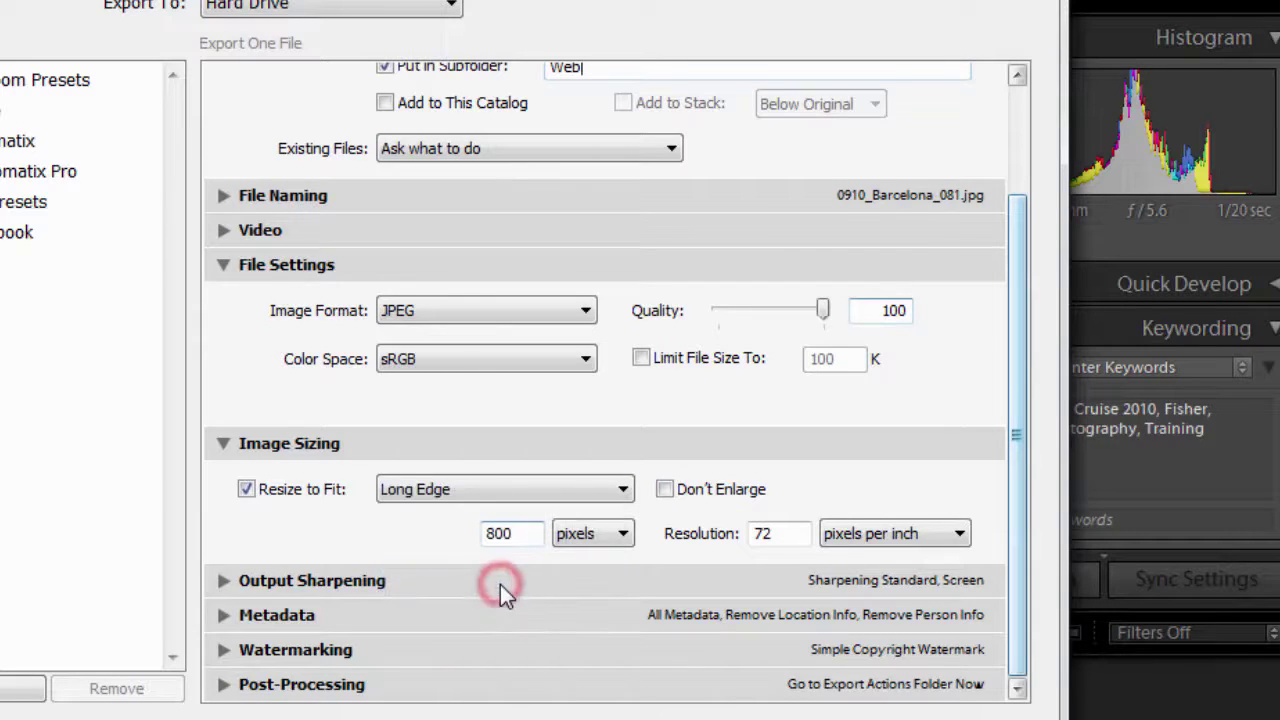
double_click(523, 533)
type("600")
Keep output sharpening set for Screen
left_click(224, 580)
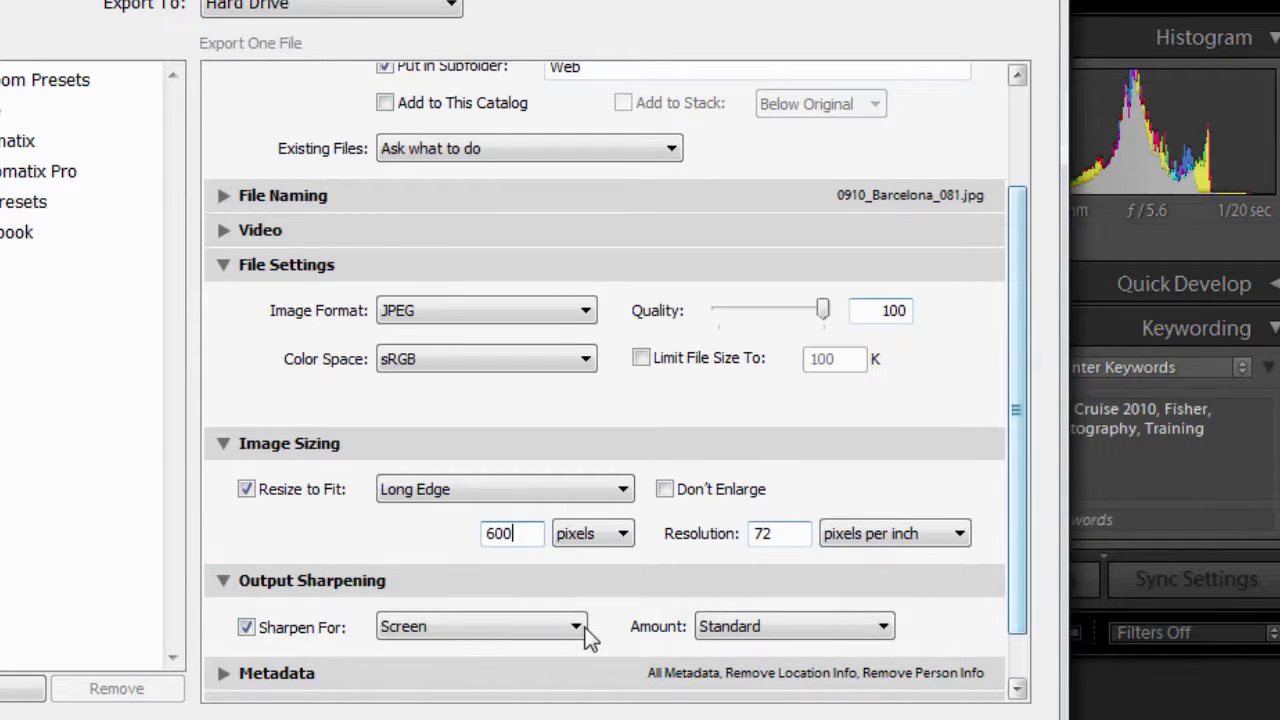
left_click(578, 627)
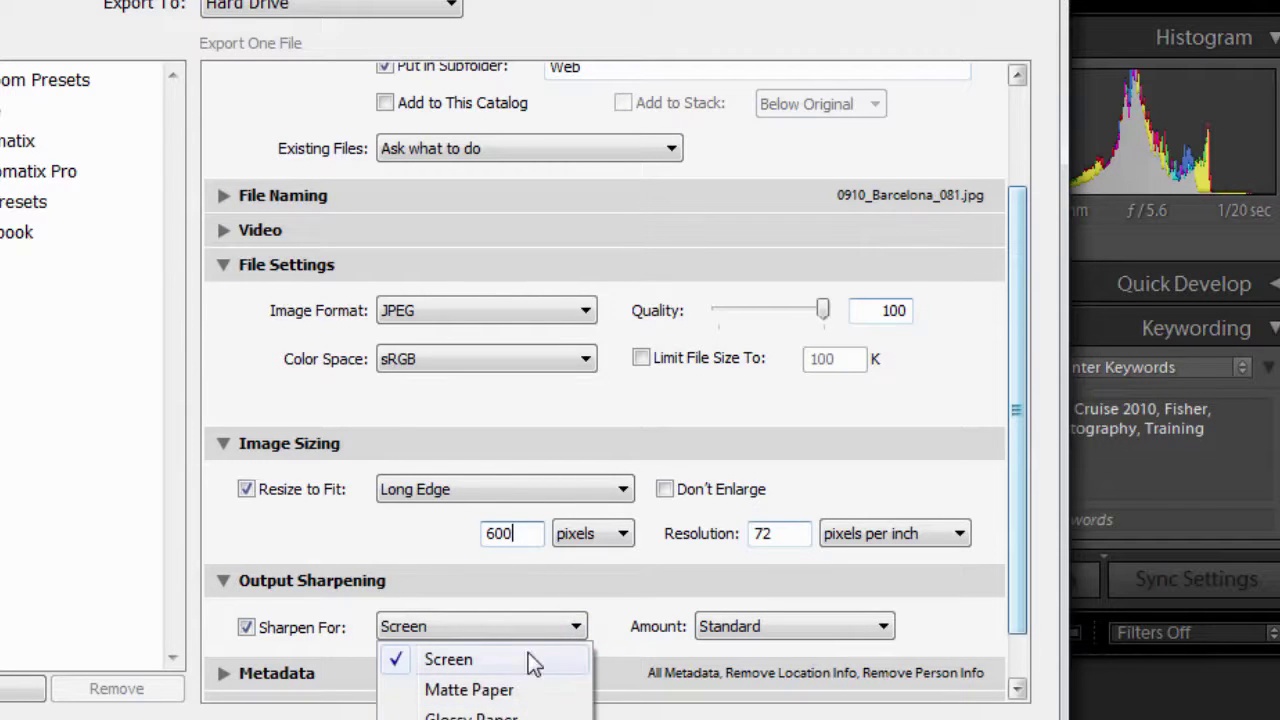
left_click(475, 660)
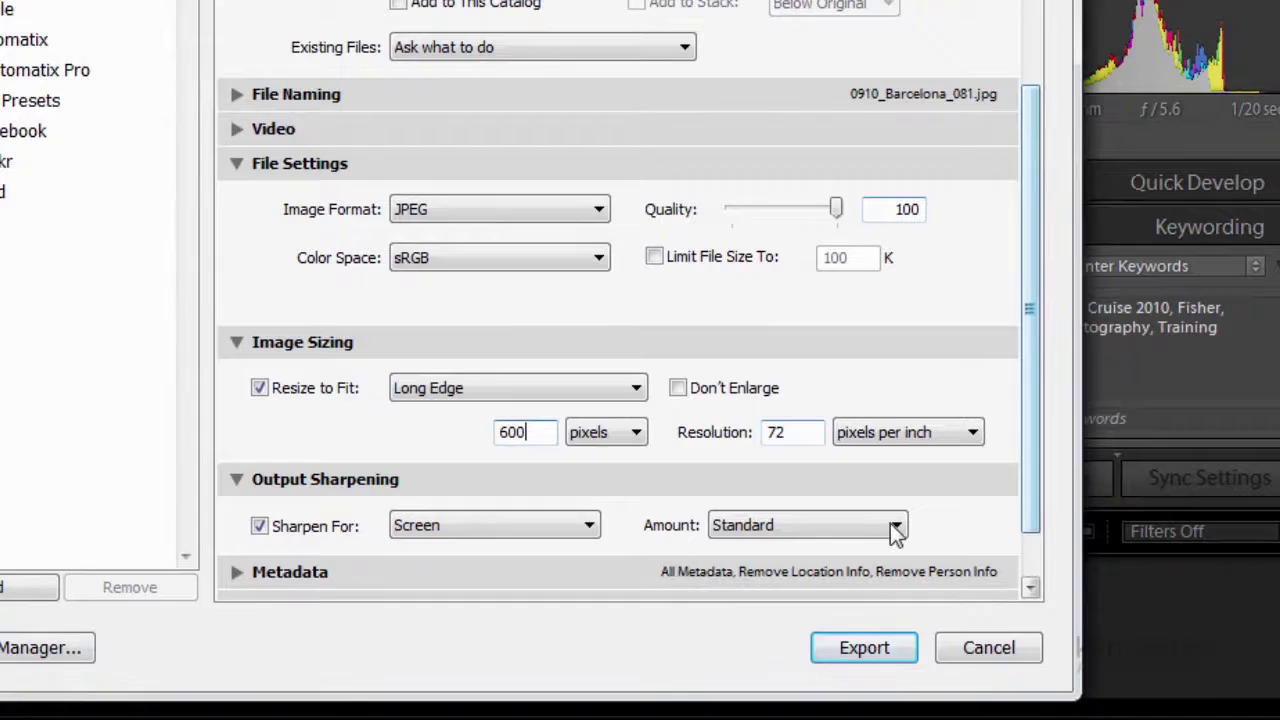
Review the Metadata, Watermarking and Post-Processing export settings
left_click_drag(1028, 486, 1036, 525)
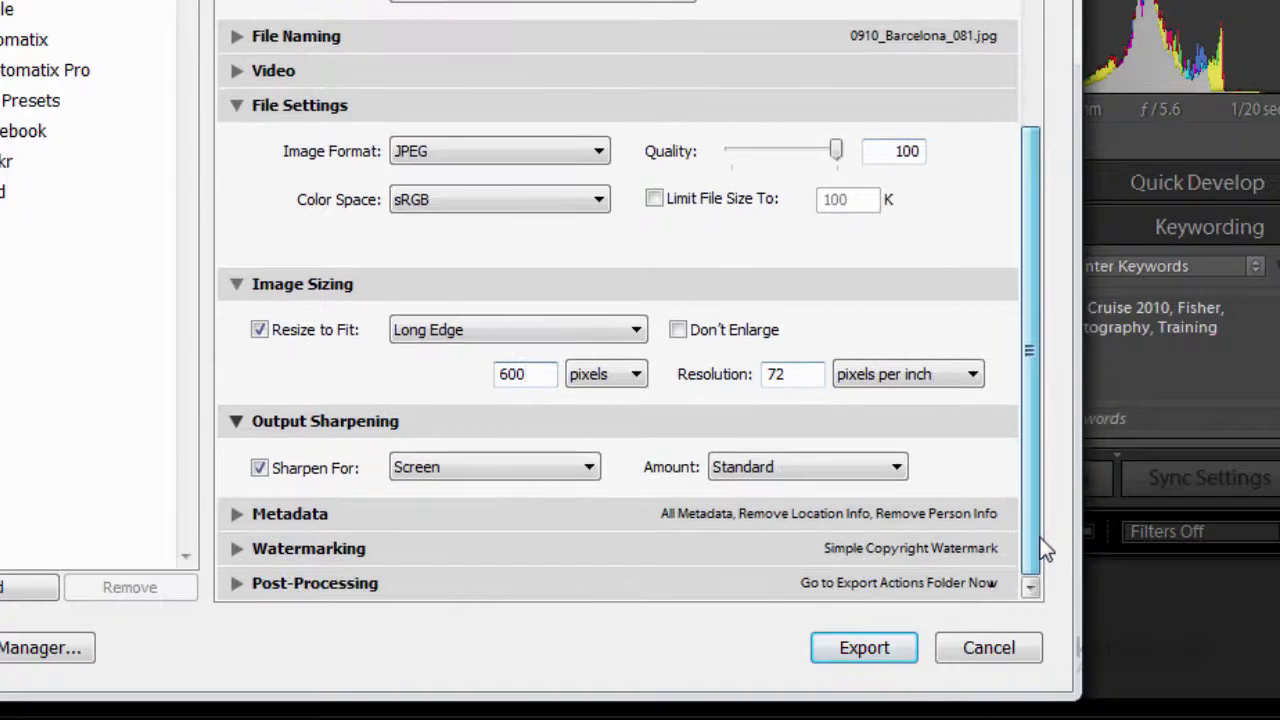
left_click(237, 514)
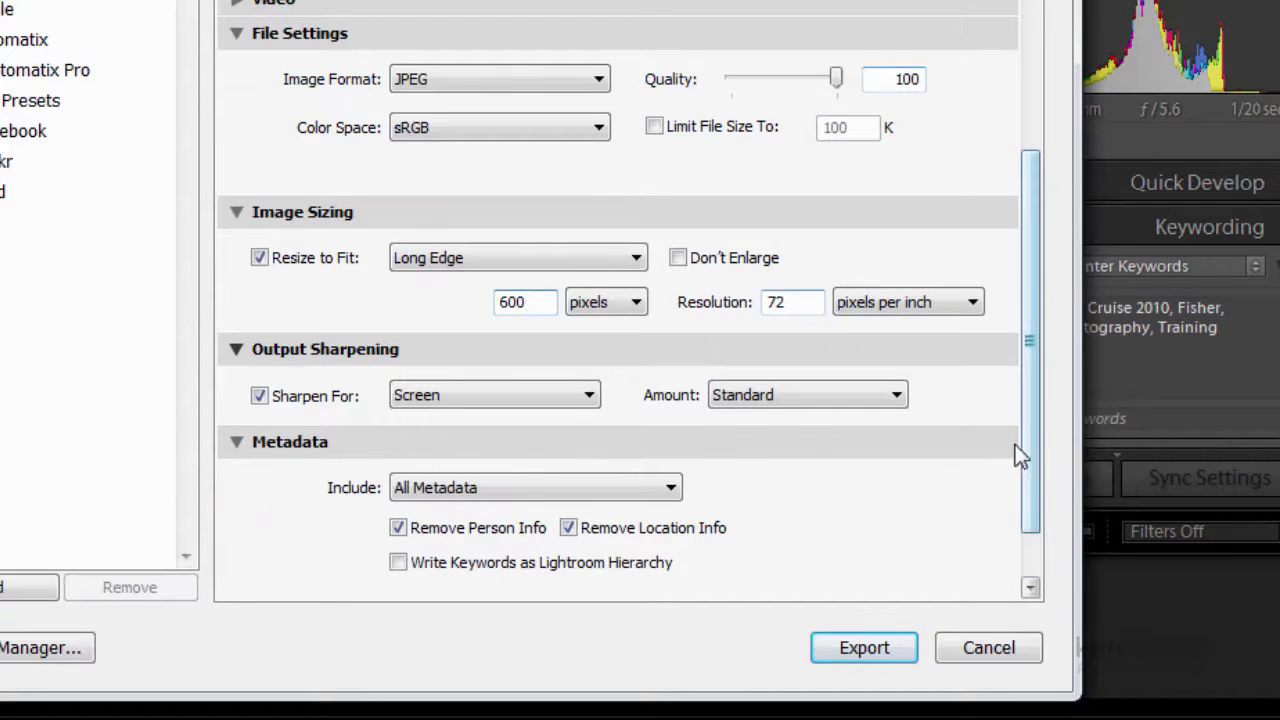
scroll(1030, 448, "down", 2)
scroll(1038, 432, "down", 2)
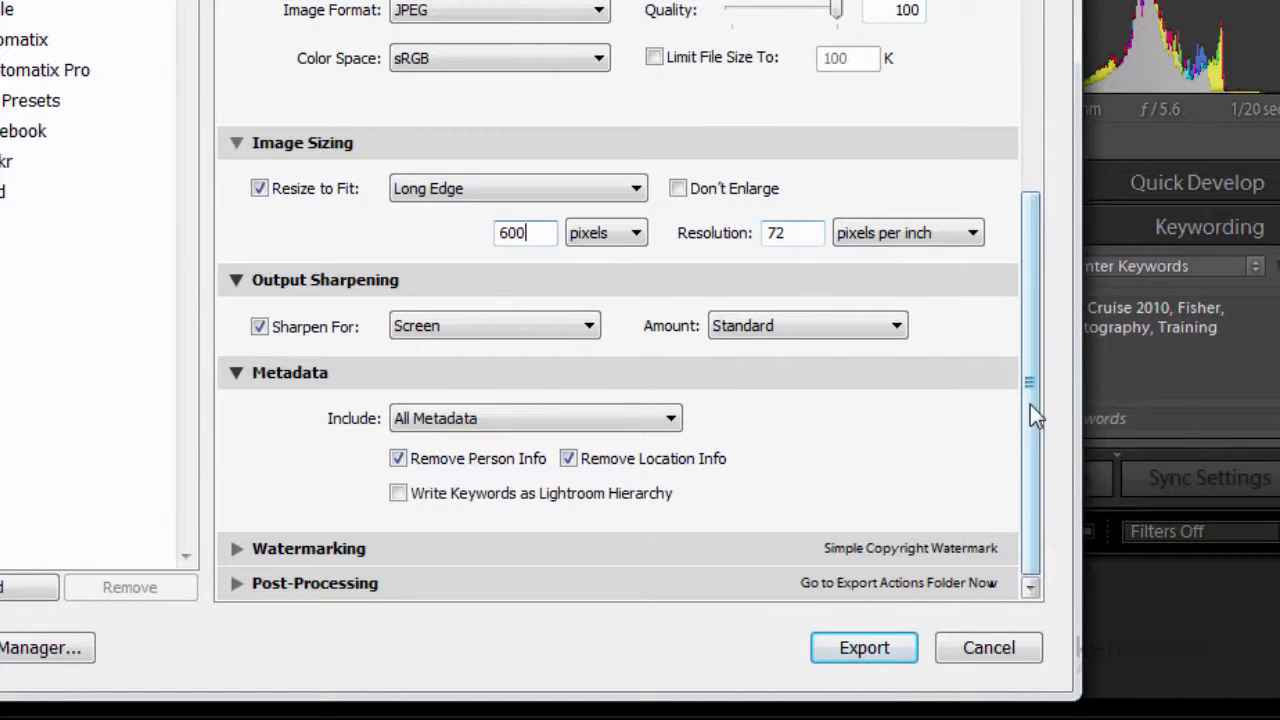
left_click(236, 548)
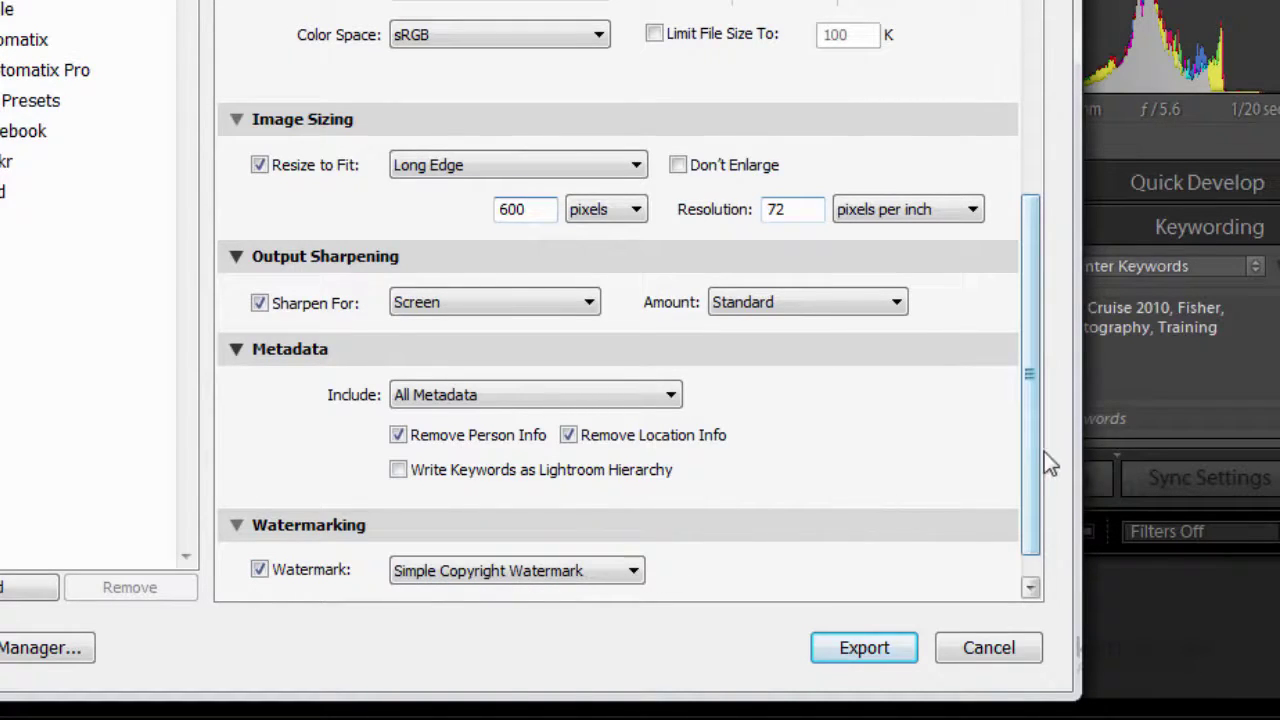
left_click_drag(1031, 458, 1034, 527)
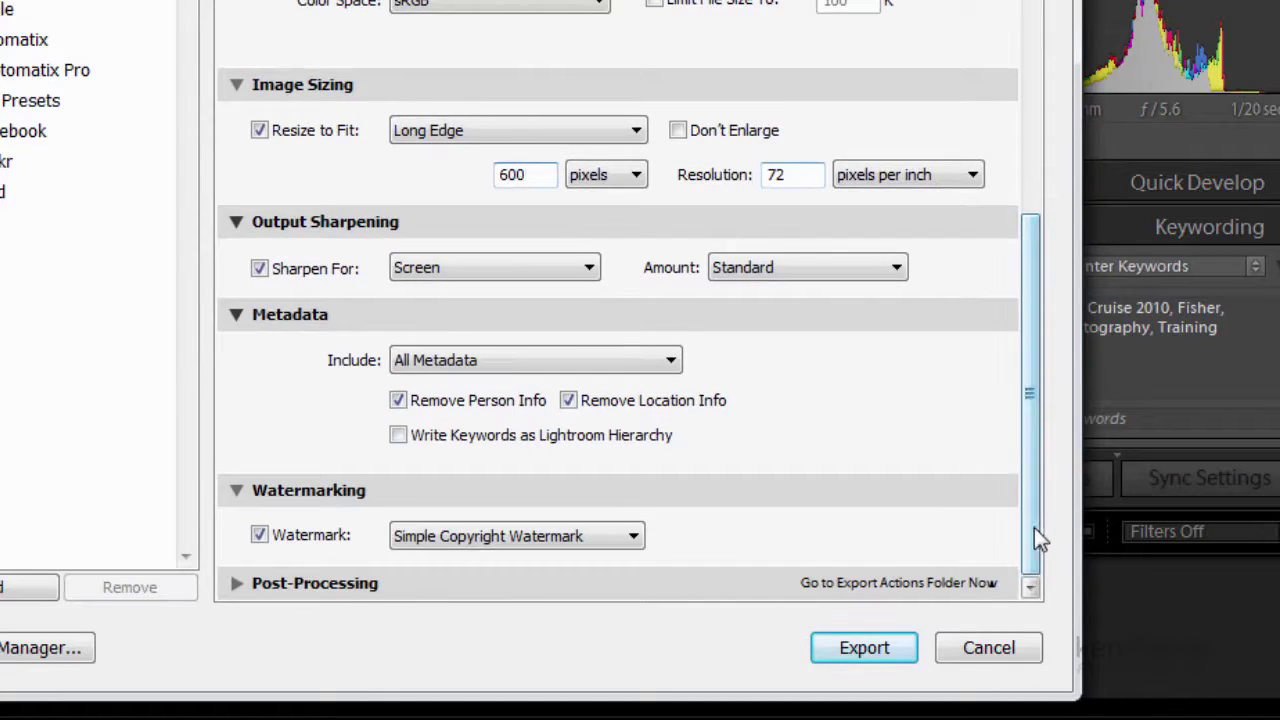
left_click(231, 585)
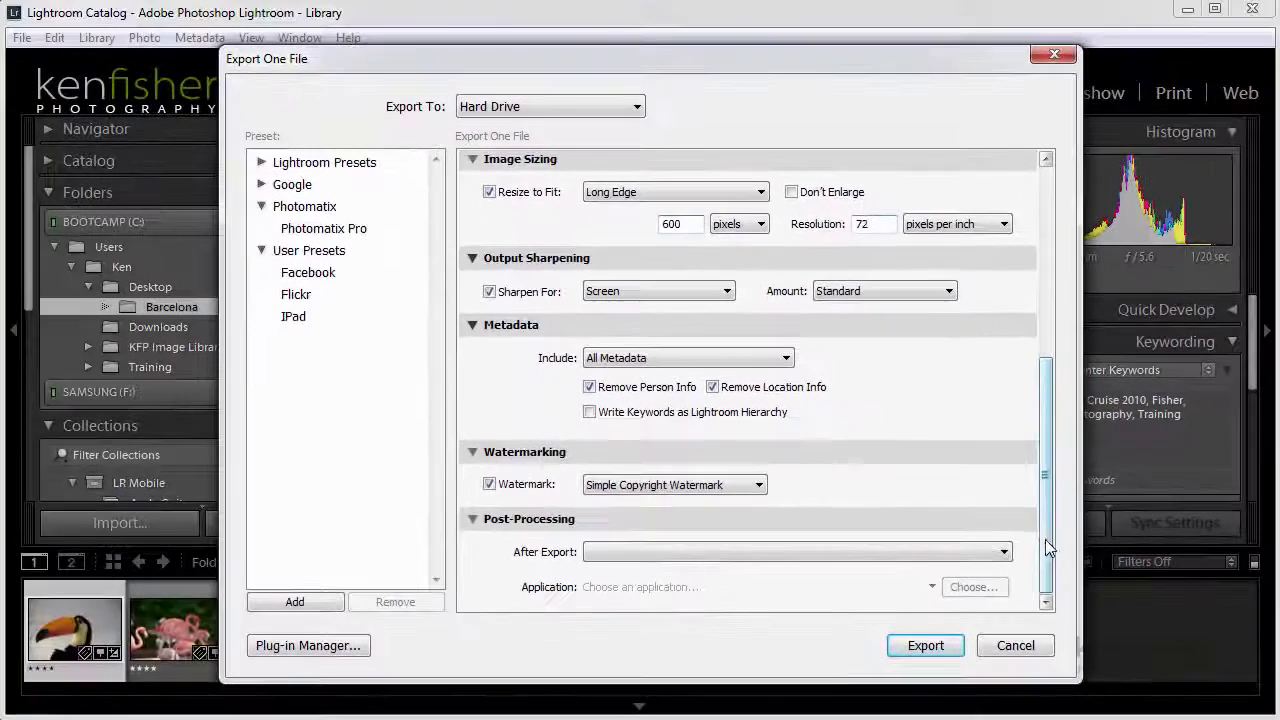
Save the current export settings as a user preset named 'Web Export'
left_click_drag(1027, 517, 989, 252)
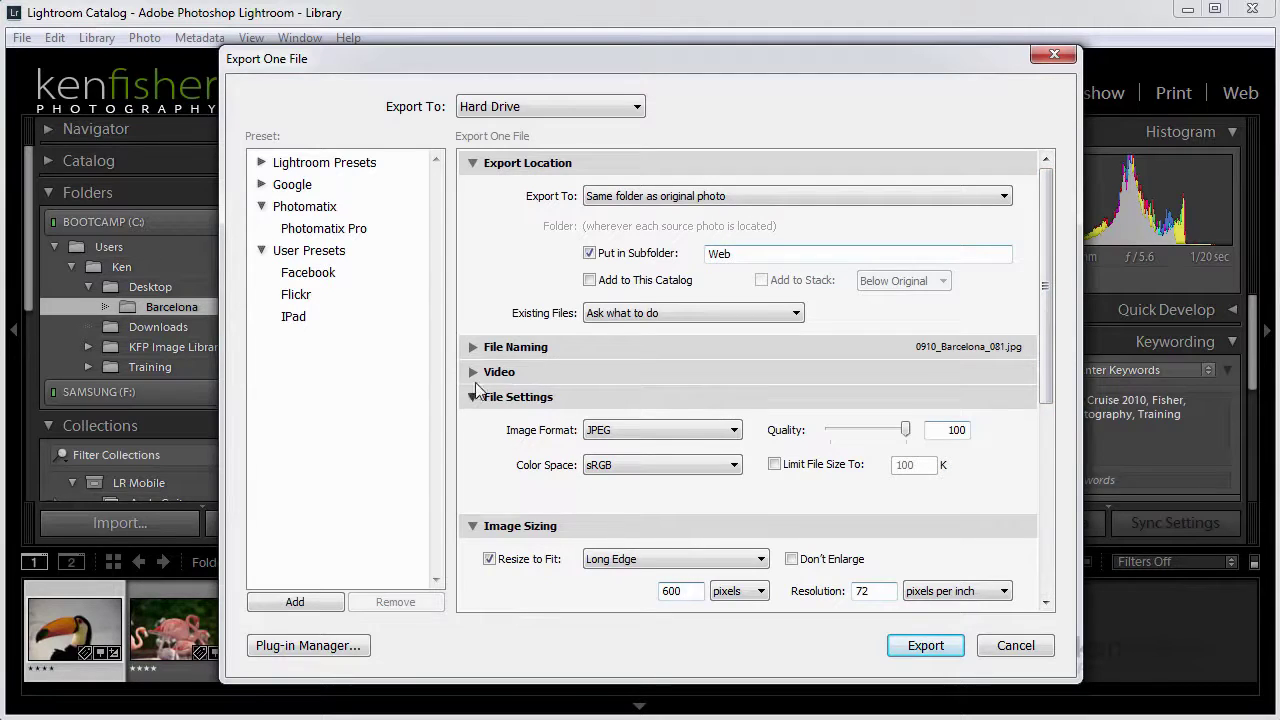
left_click(297, 603)
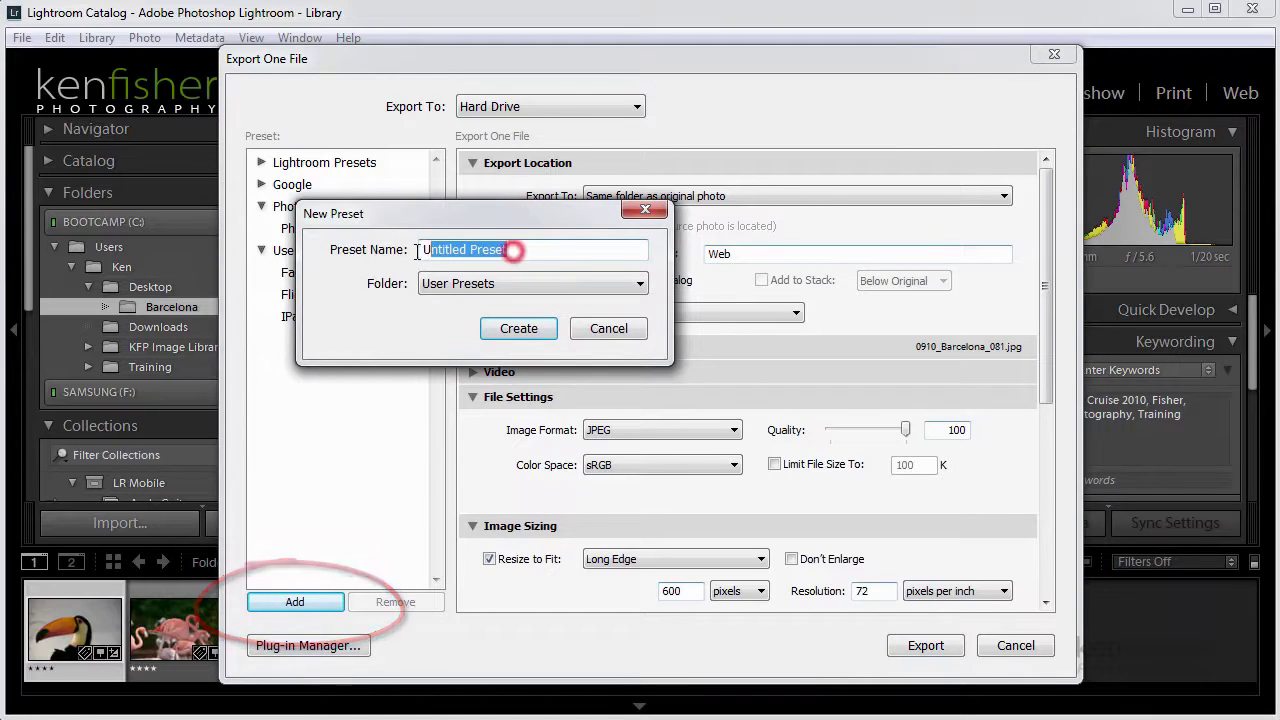
type("We")
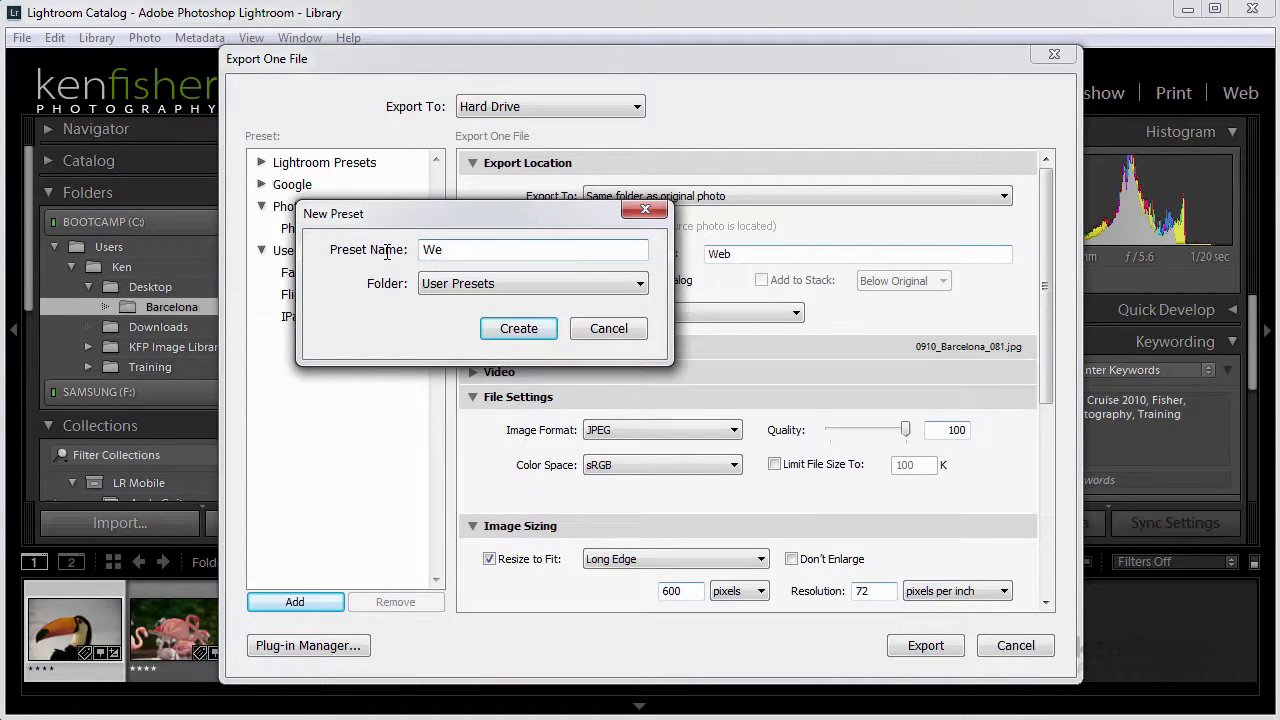
type("b Export")
left_click(521, 329)
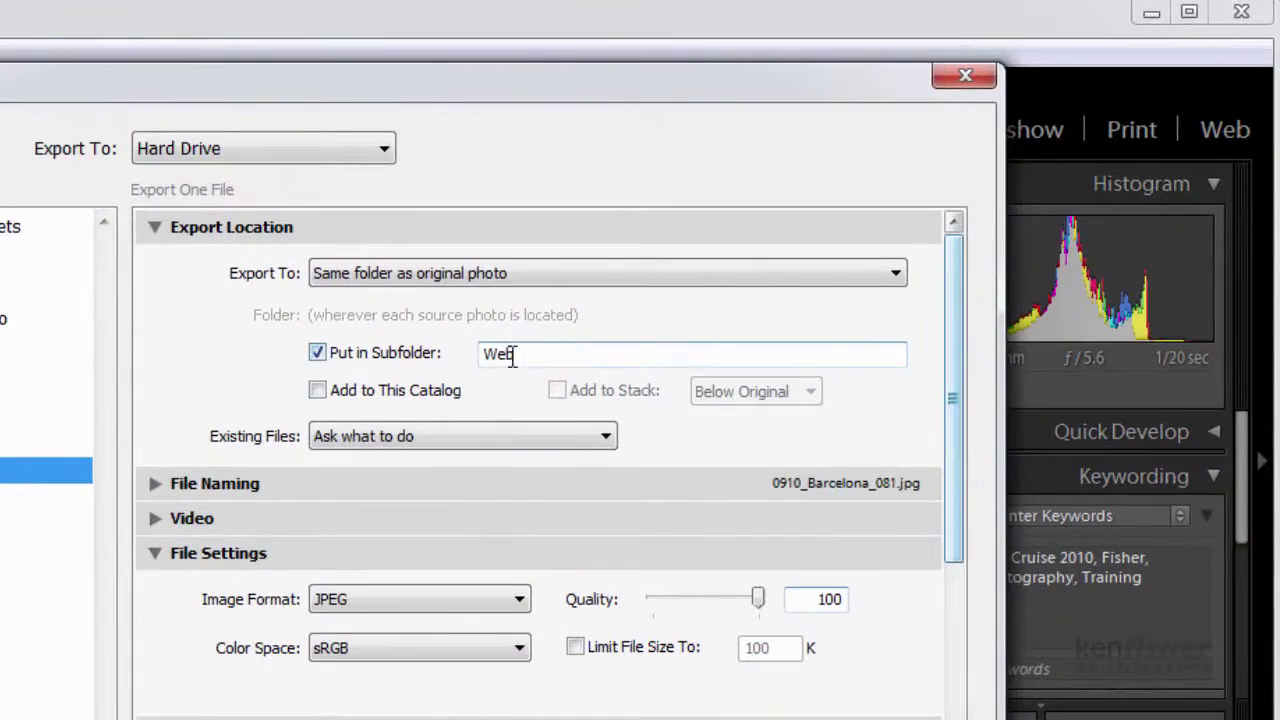
Rename the export subfolder from Web to Print, keeping the colour space at sRGB
double_click(512, 354)
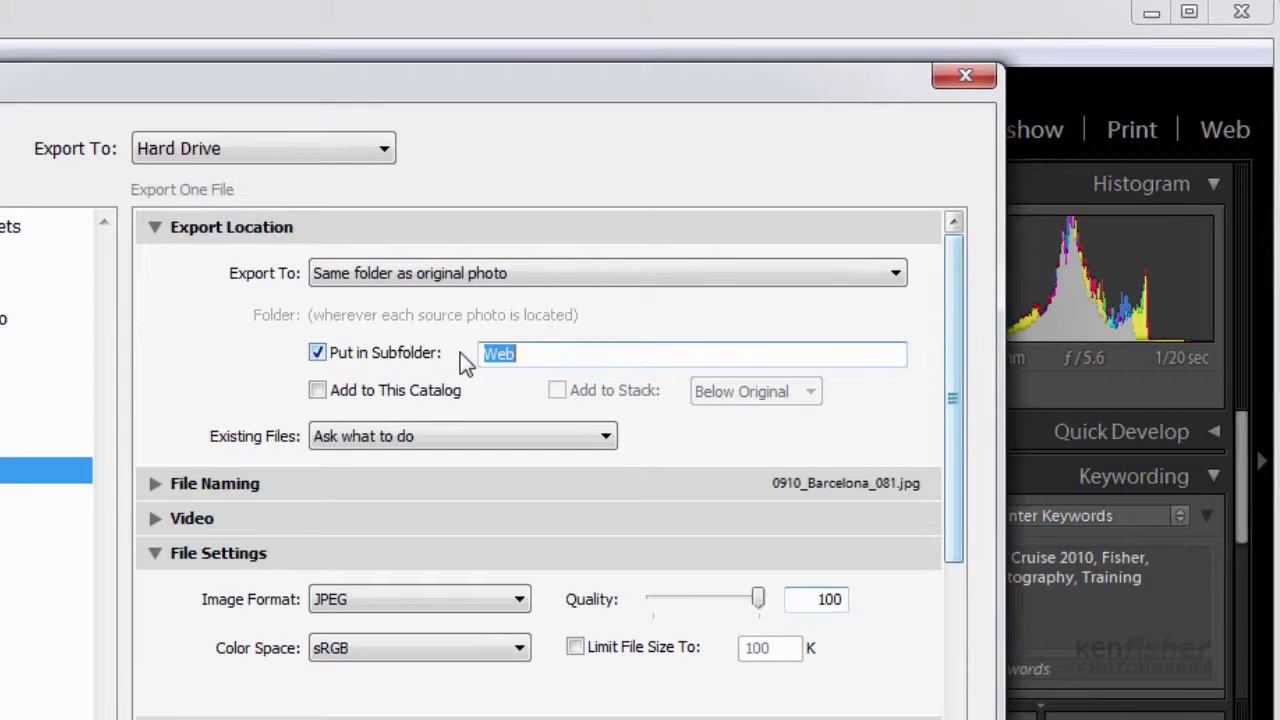
type("Print")
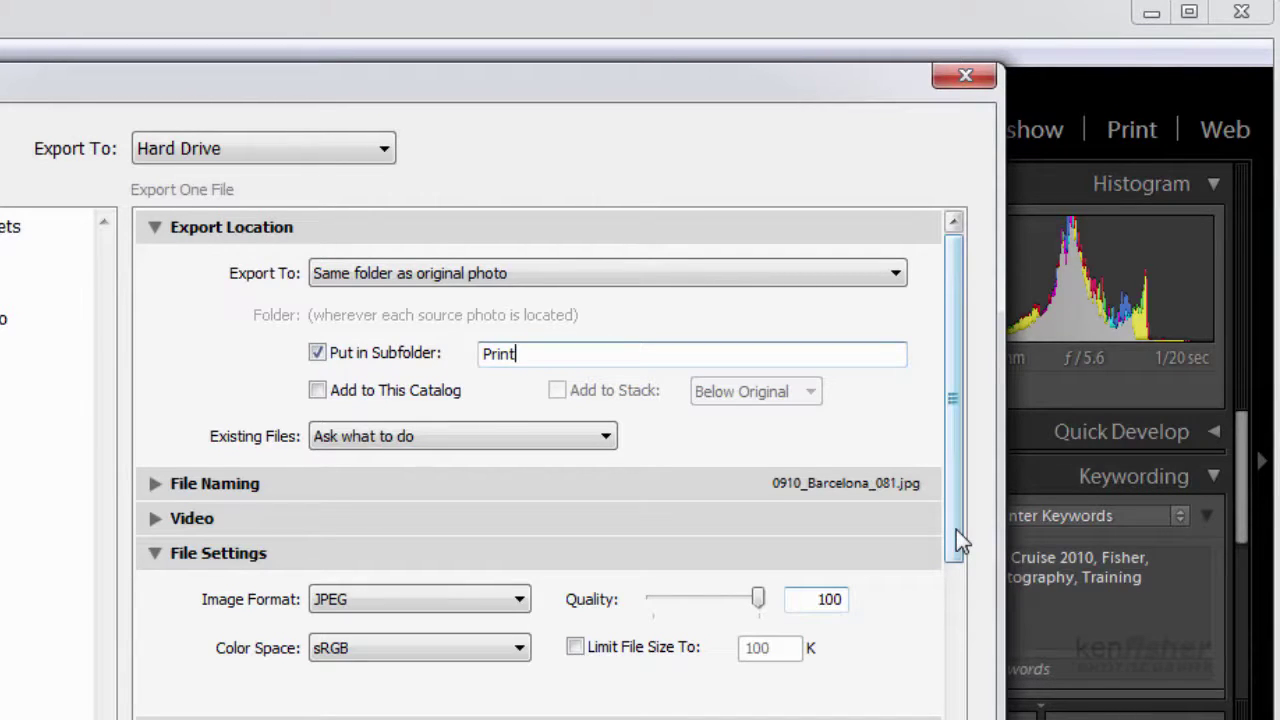
left_click(521, 649)
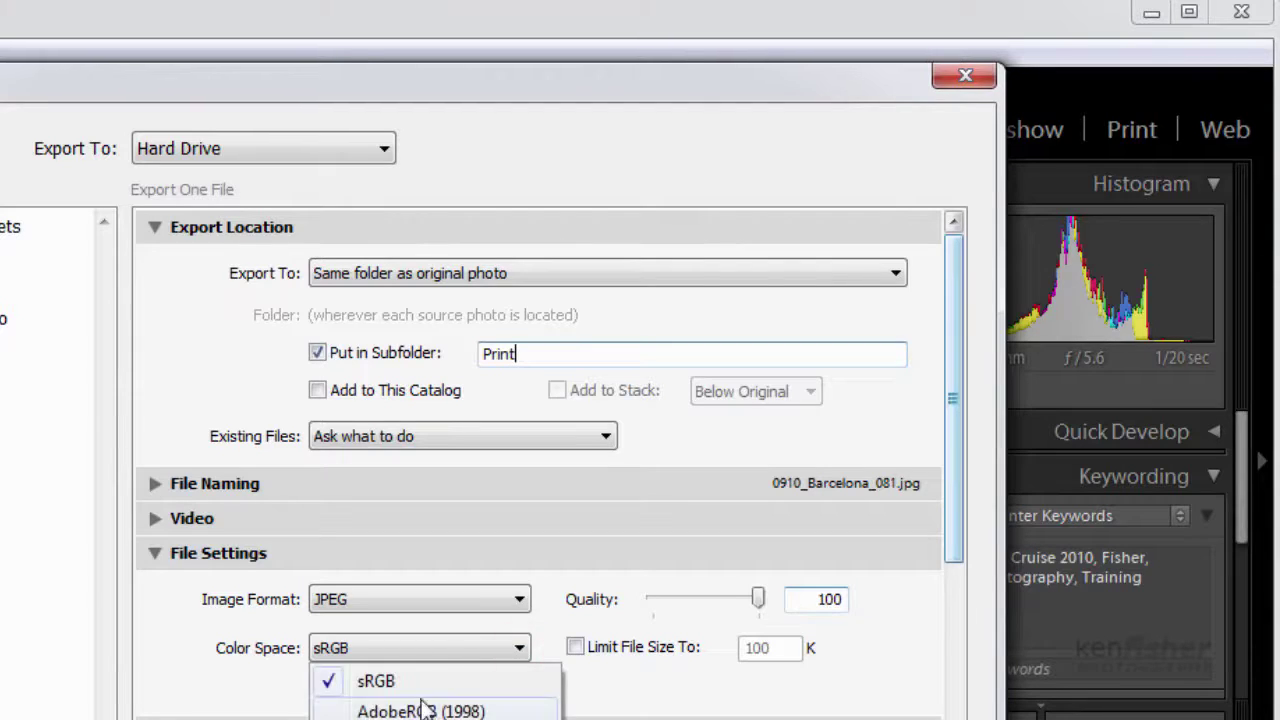
left_click(521, 648)
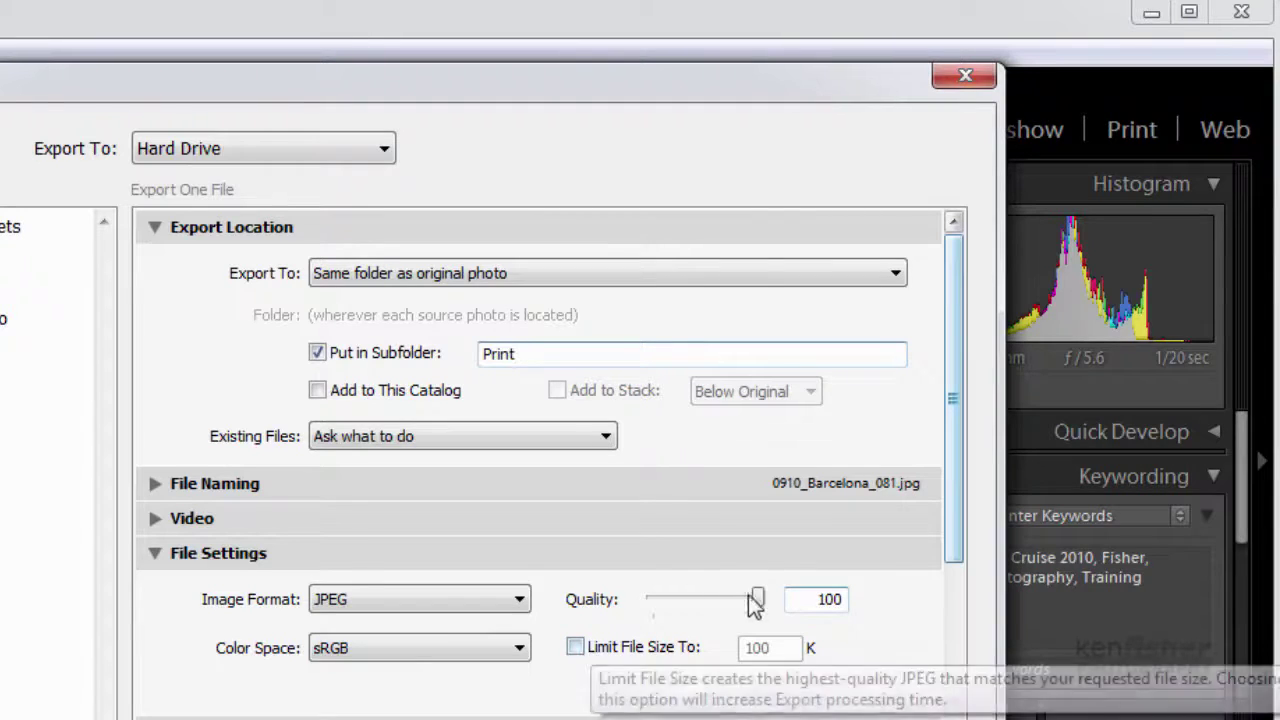
left_click_drag(957, 520, 974, 697)
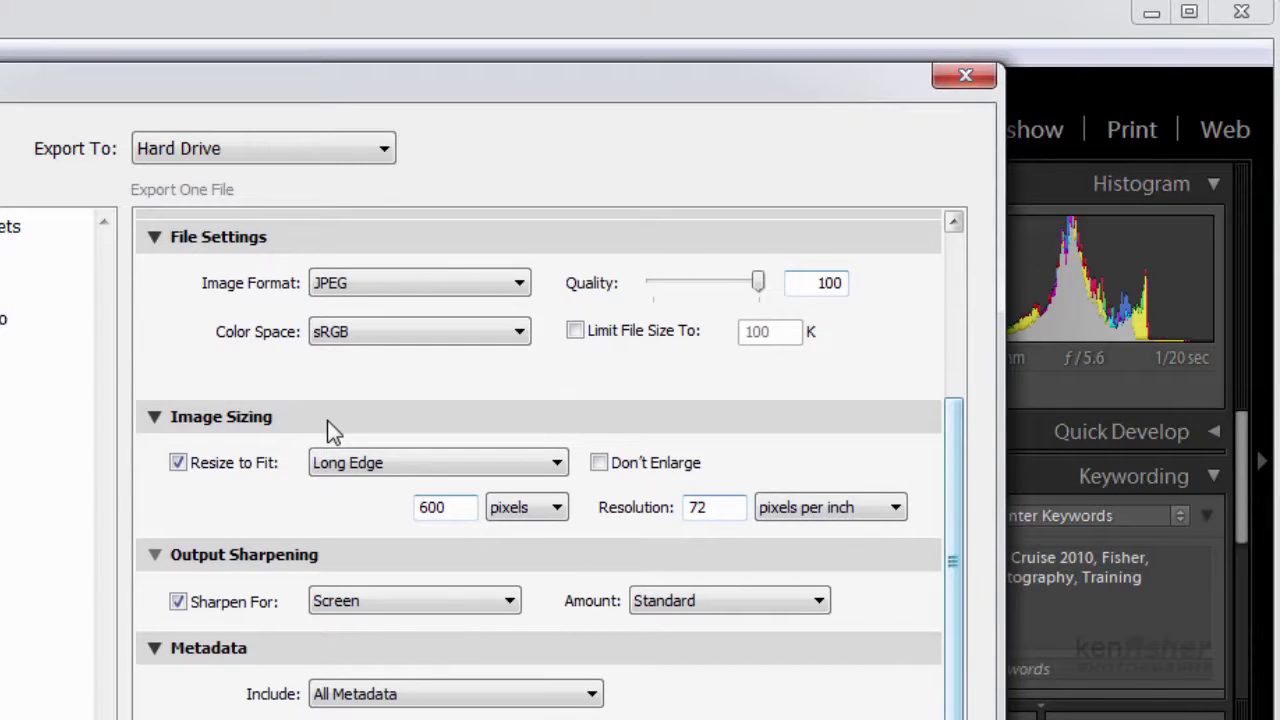
Turn off resizing, set resolution to 300 pixels per inch, and sharpen for Glossy Paper
left_click(178, 463)
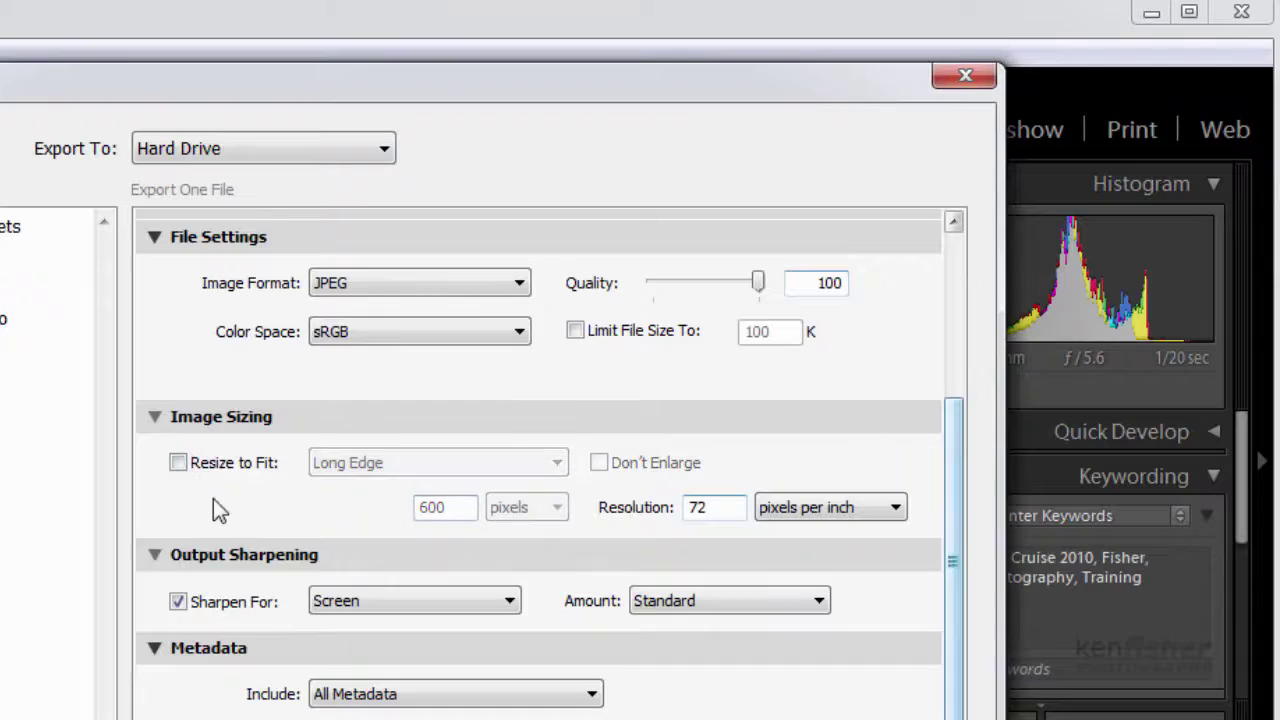
double_click(710, 508)
type("300")
left_click(510, 601)
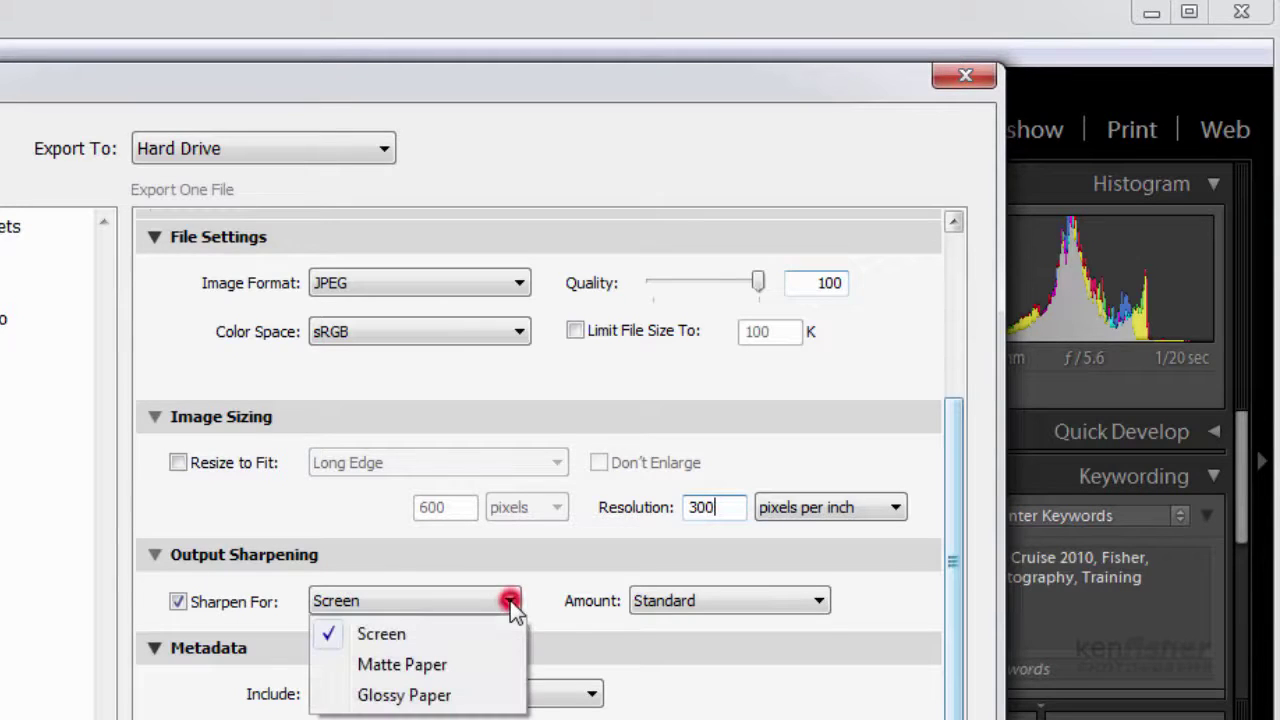
left_click(447, 700)
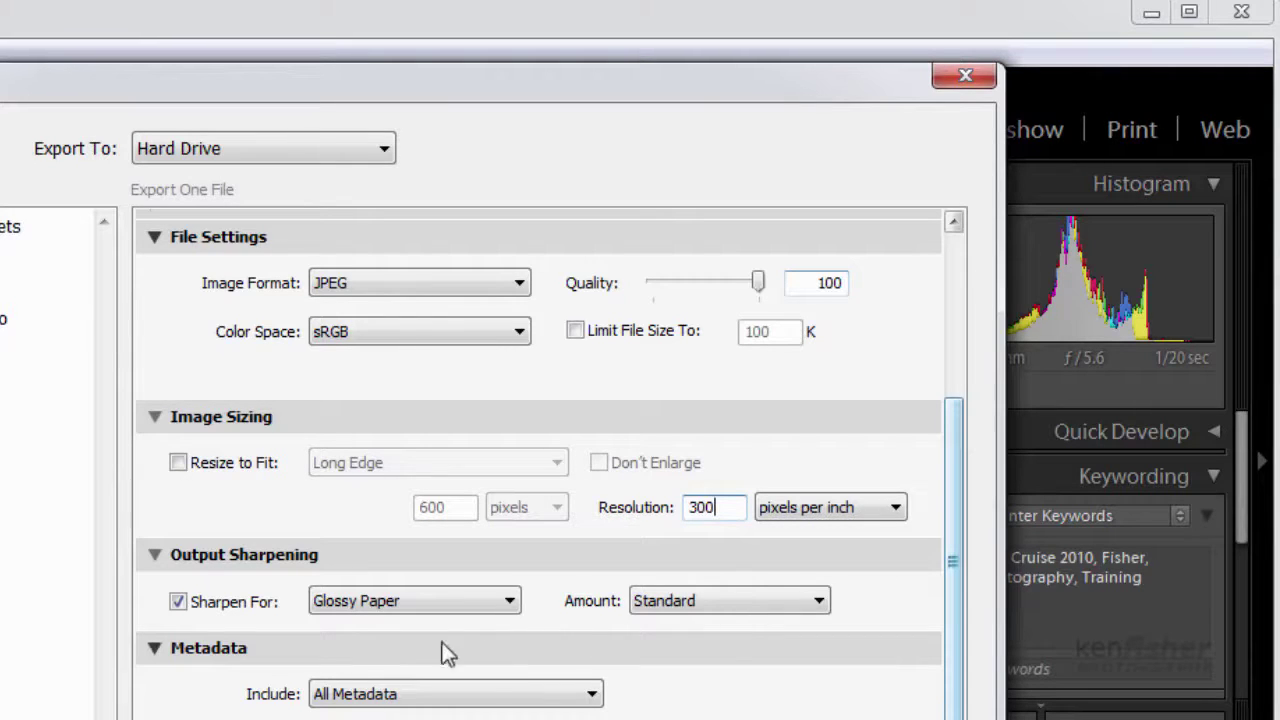
Disable the Simple Copyright Watermark on exported photos
left_click_drag(952, 641, 957, 719)
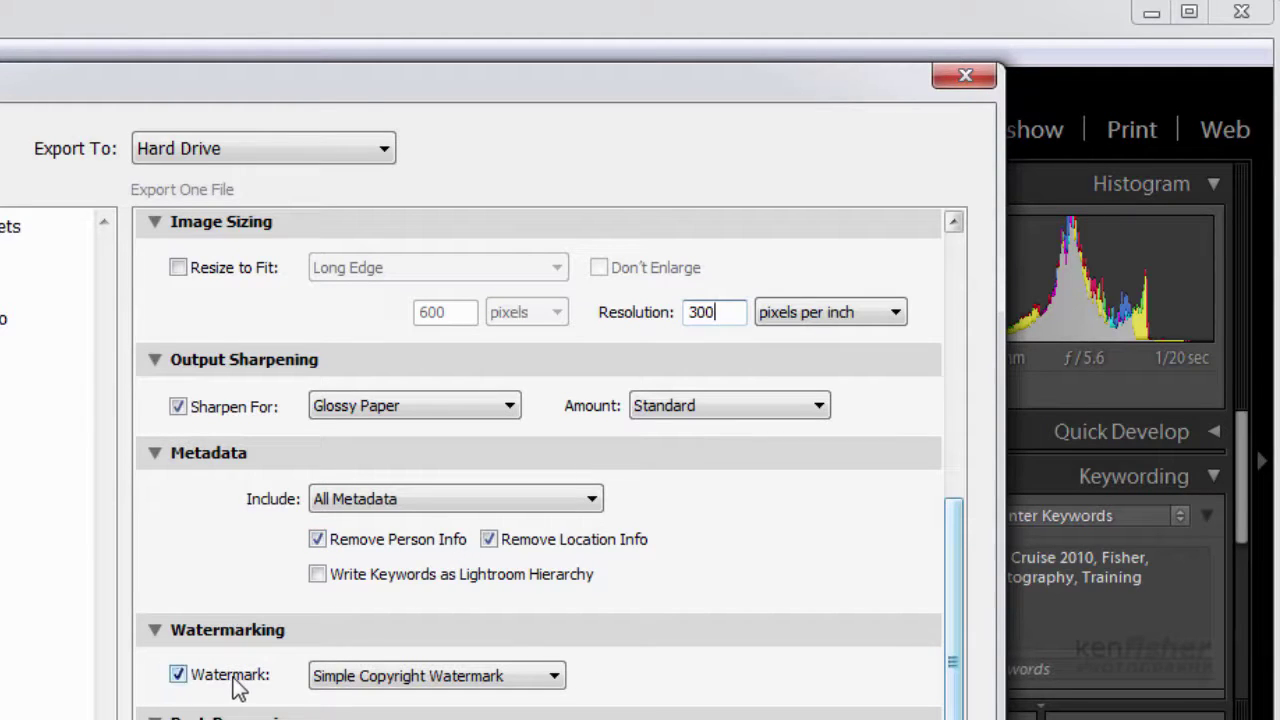
left_click(177, 675)
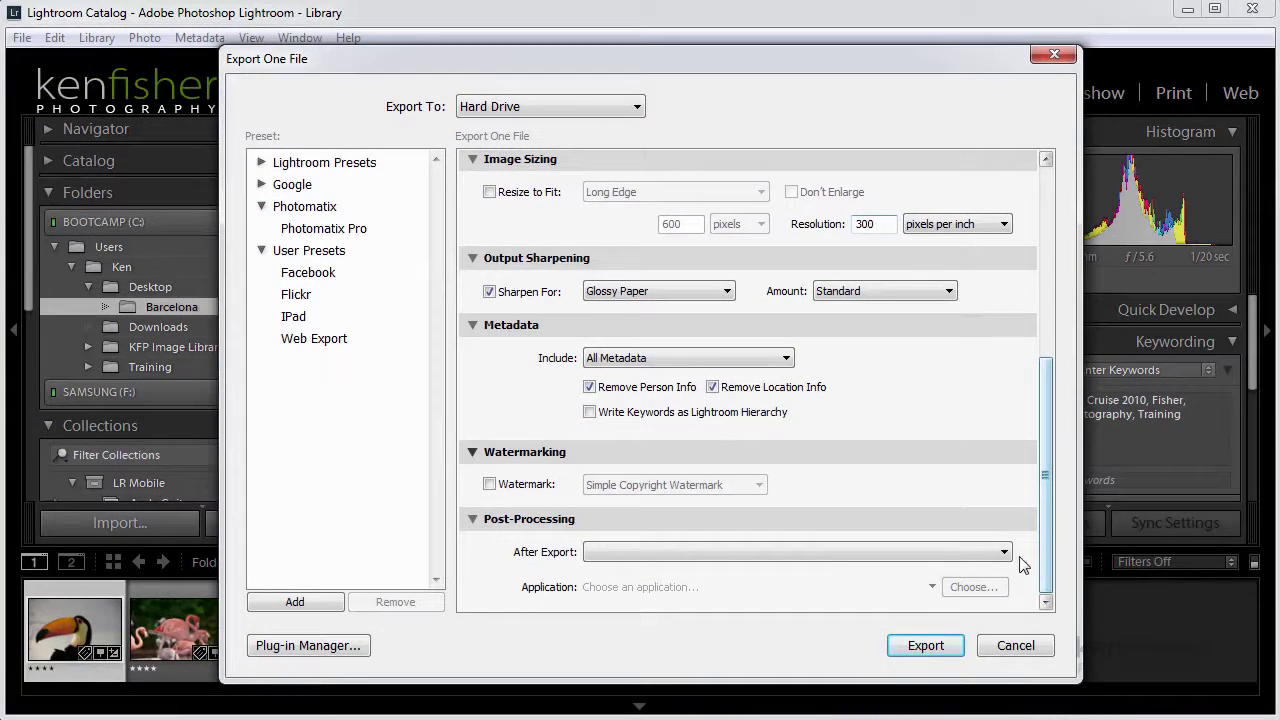
Save the print-ready export settings as a new user preset named 'Print'
left_click(295, 603)
double_click(520, 249)
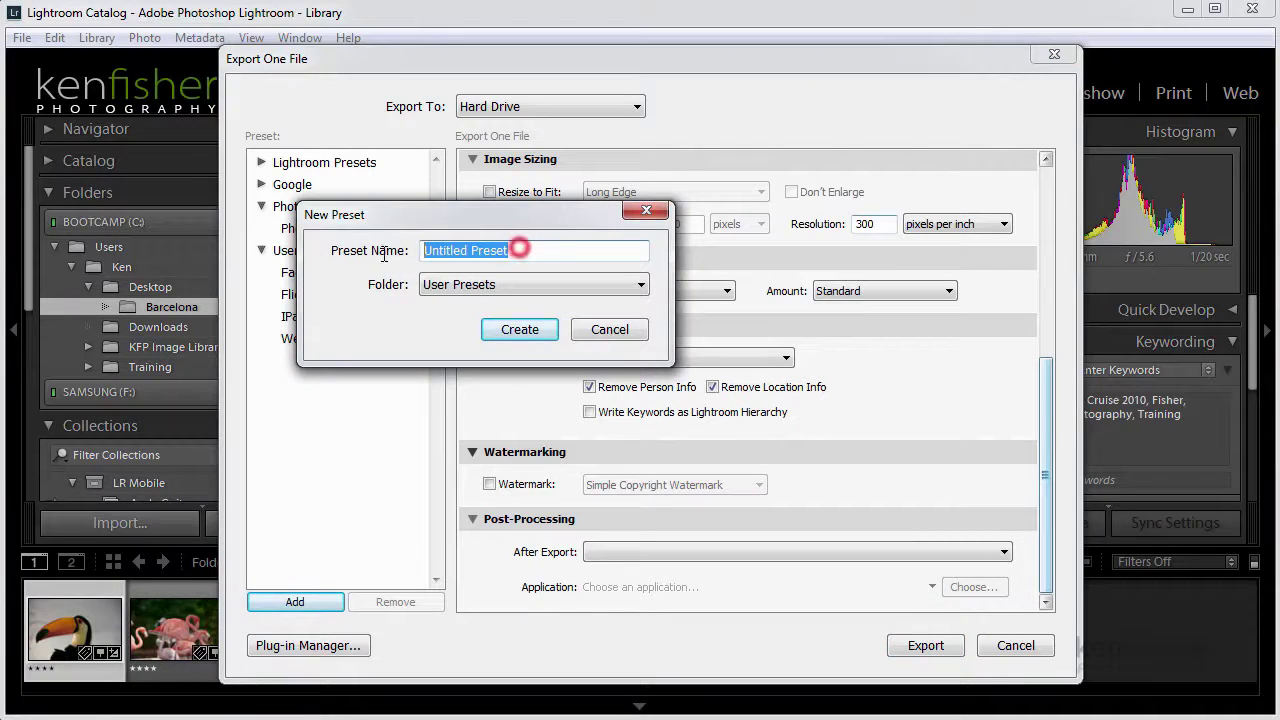
type("Pr")
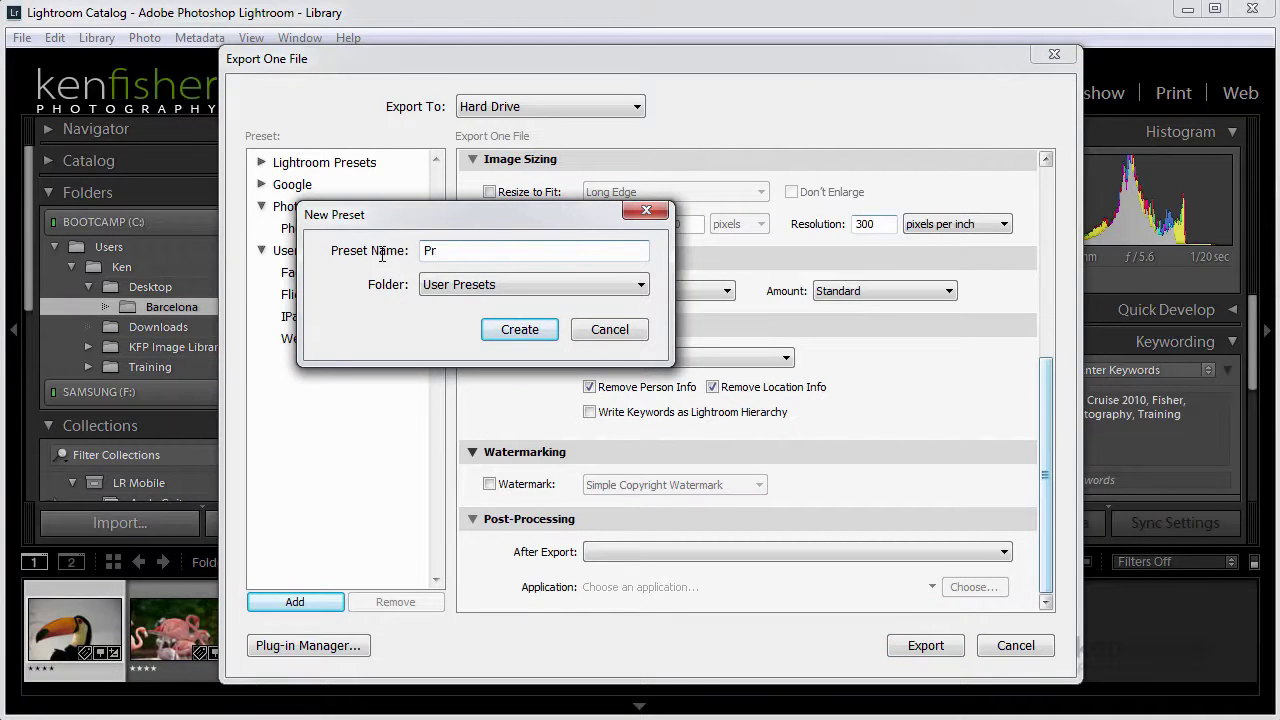
type("int")
left_click(520, 331)
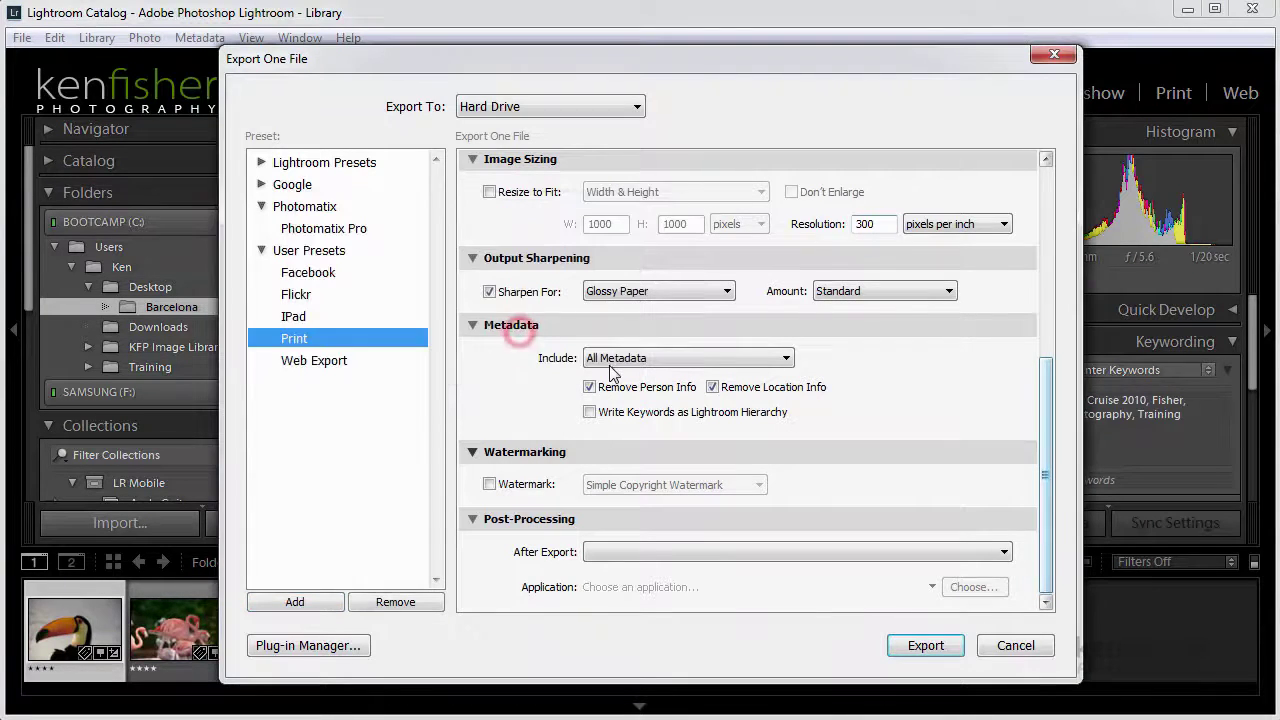
Cancel the export dialog and select the first four Barcelona photos
left_click(1013, 646)
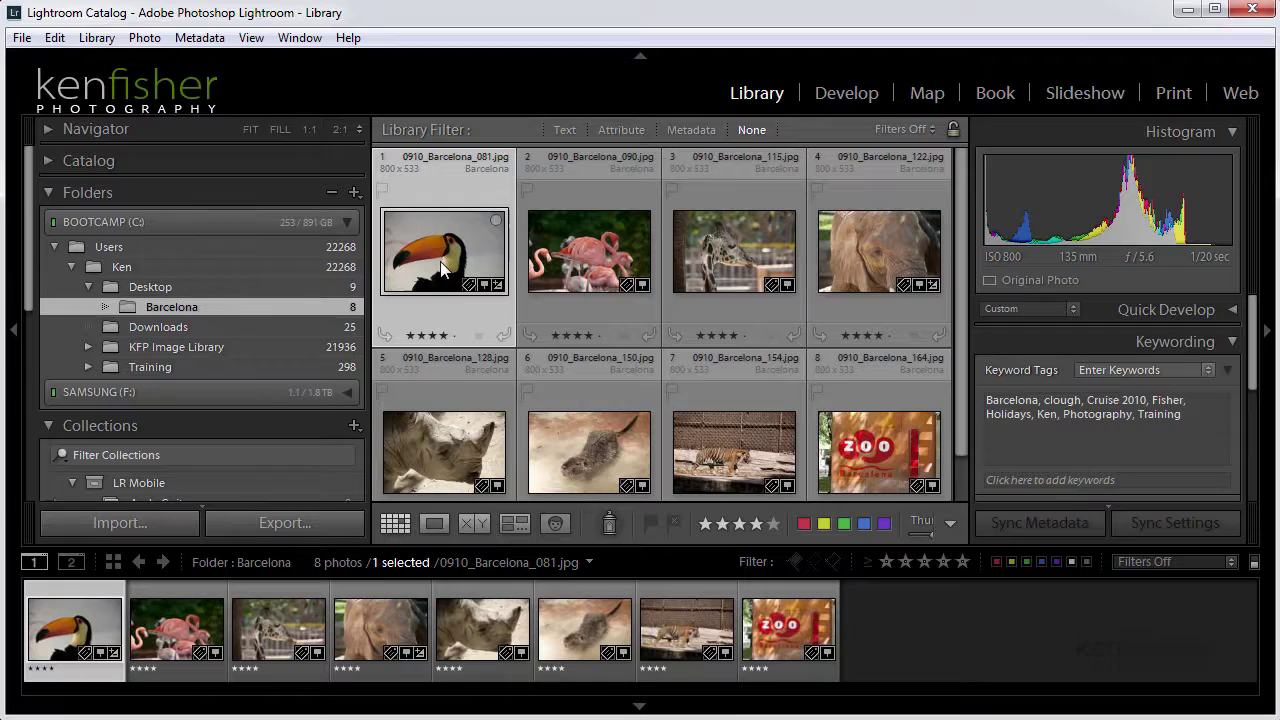
left_click(590, 285, "ctrl")
left_click(870, 262, "ctrl")
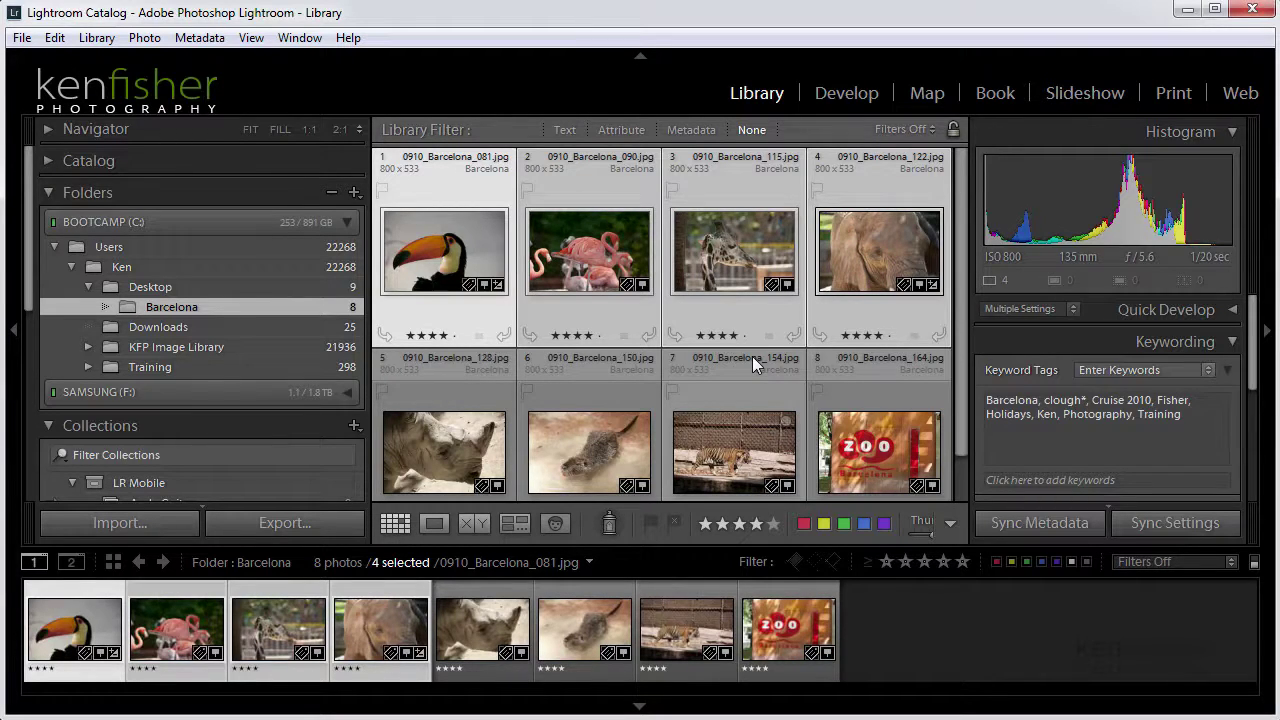
Export the selected photos with the Web Export preset
left_click(21, 40)
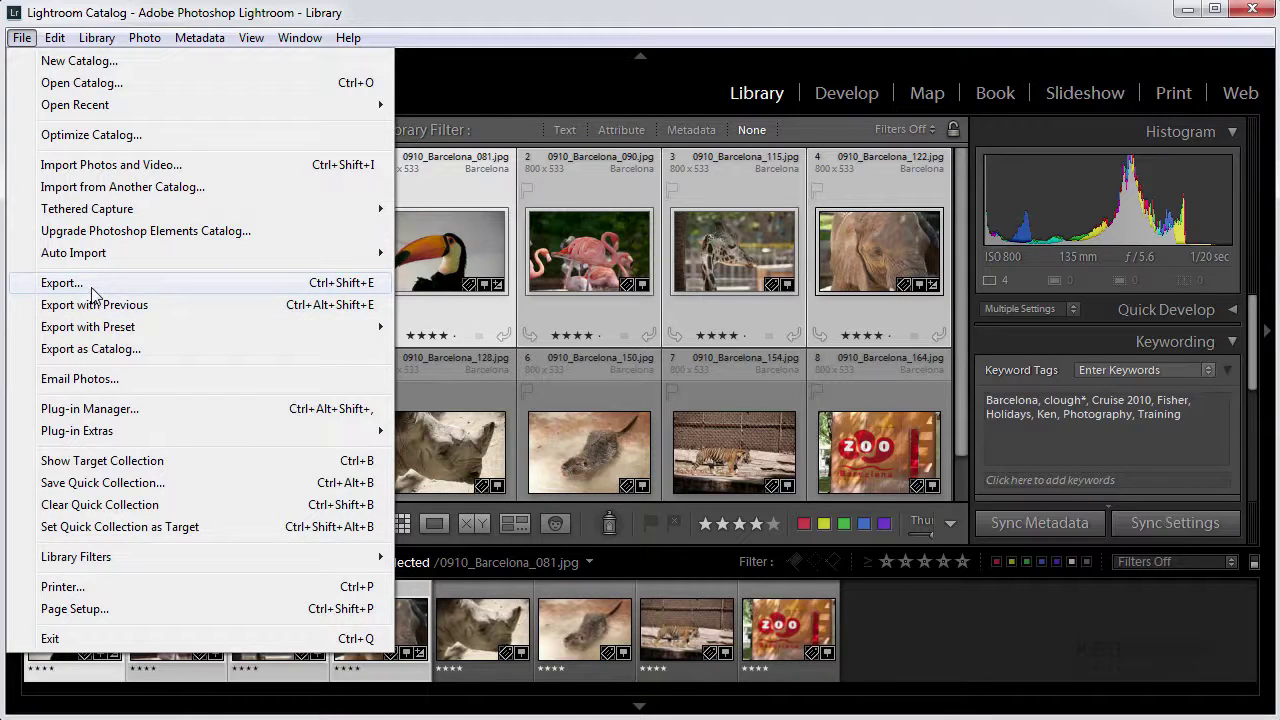
mouse_move(104, 334)
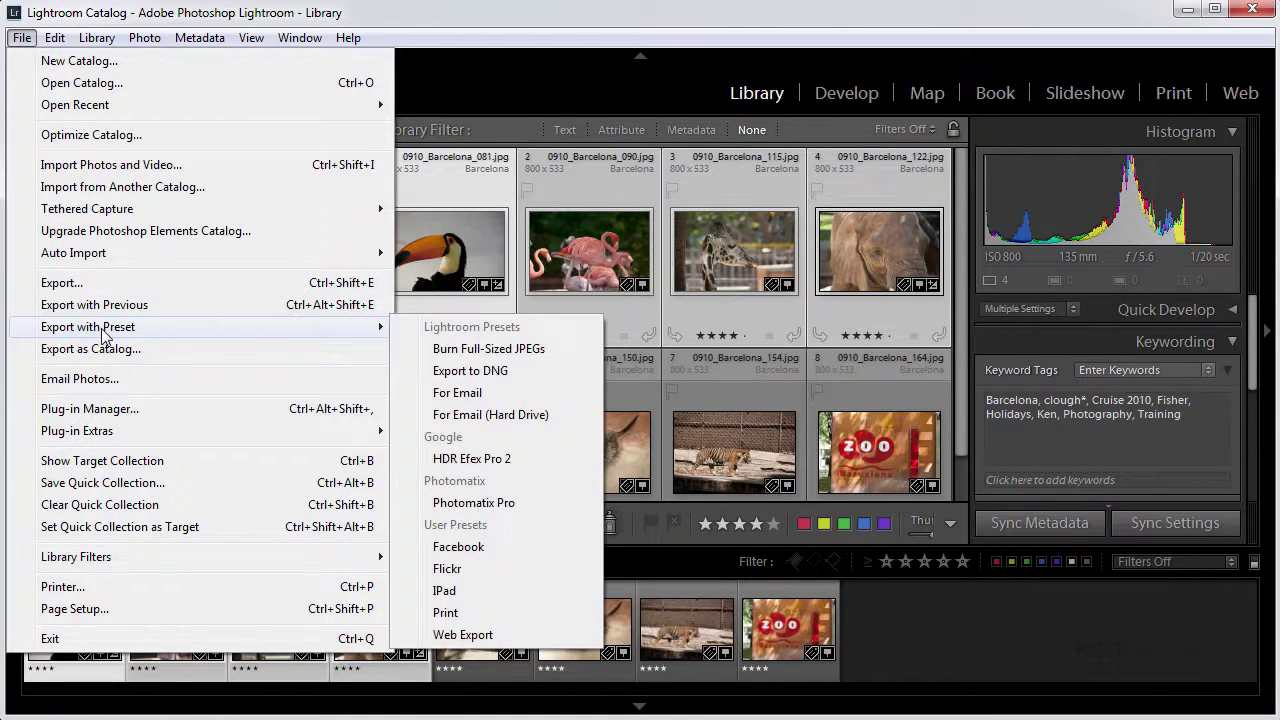
left_click(462, 635)
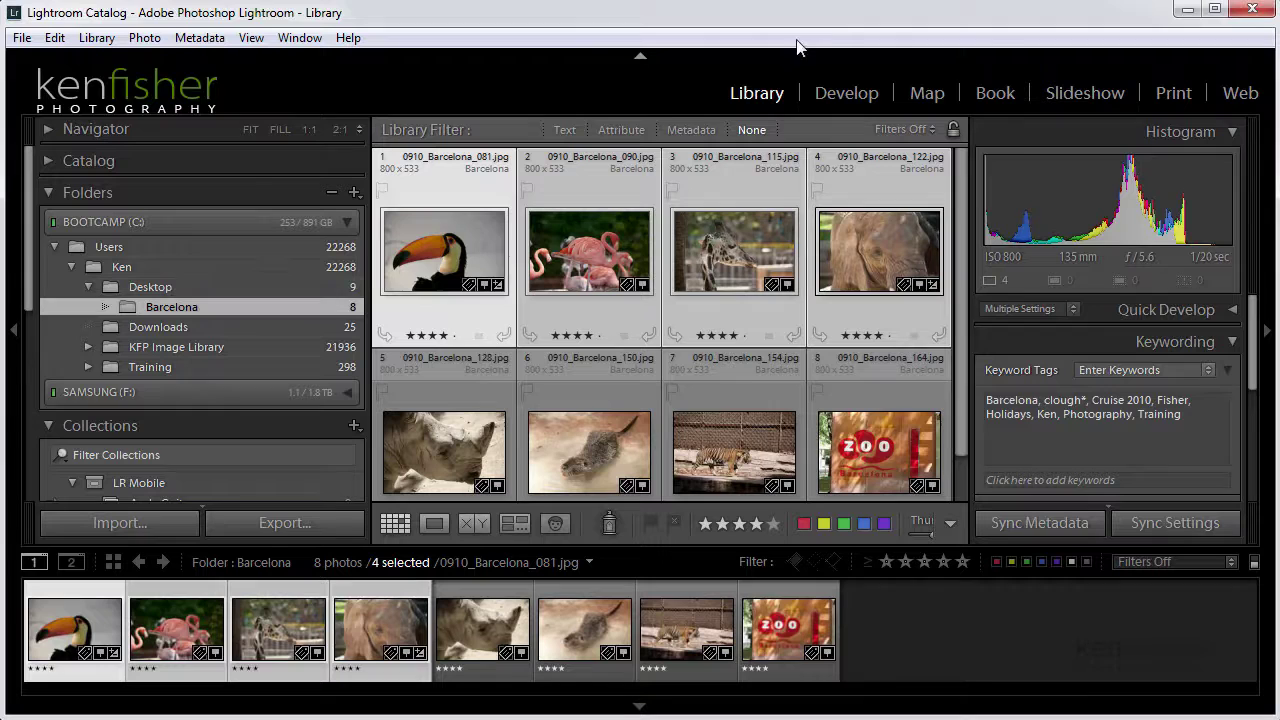
Check the Barcelona folder's Web subfolder for the four exported photos, then return to Barcelona
left_click(1187, 10)
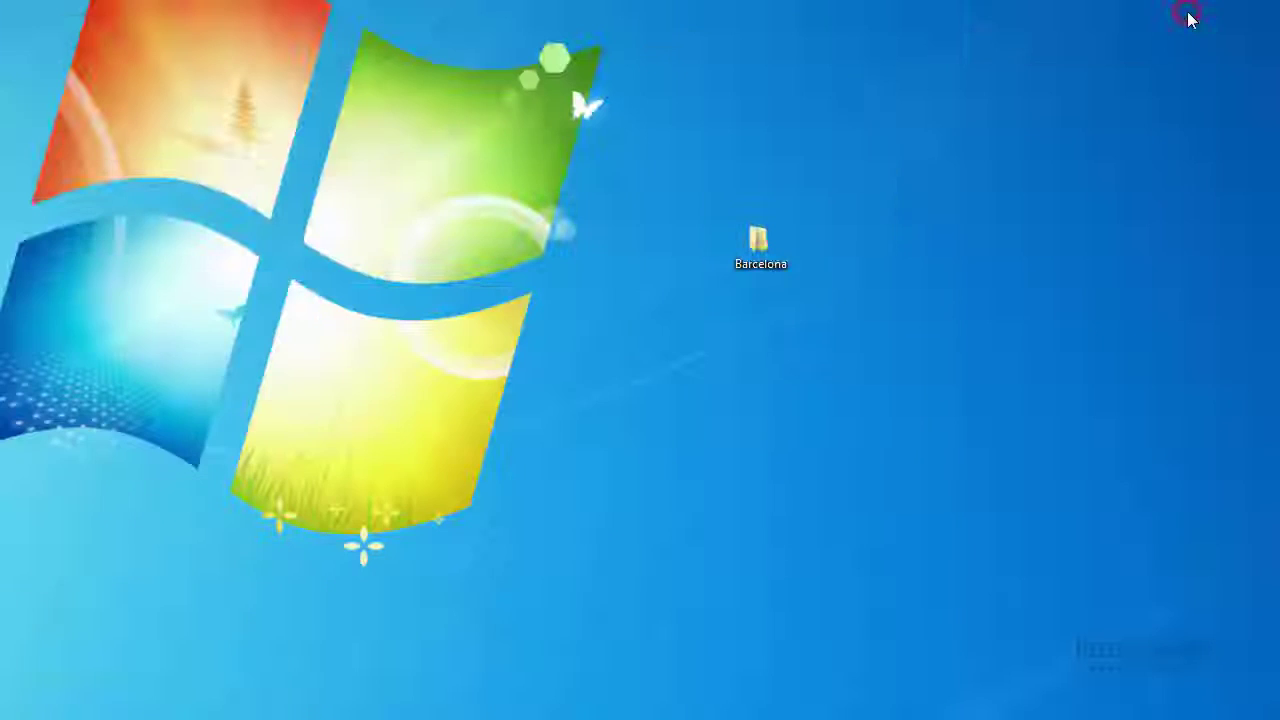
double_click(764, 252)
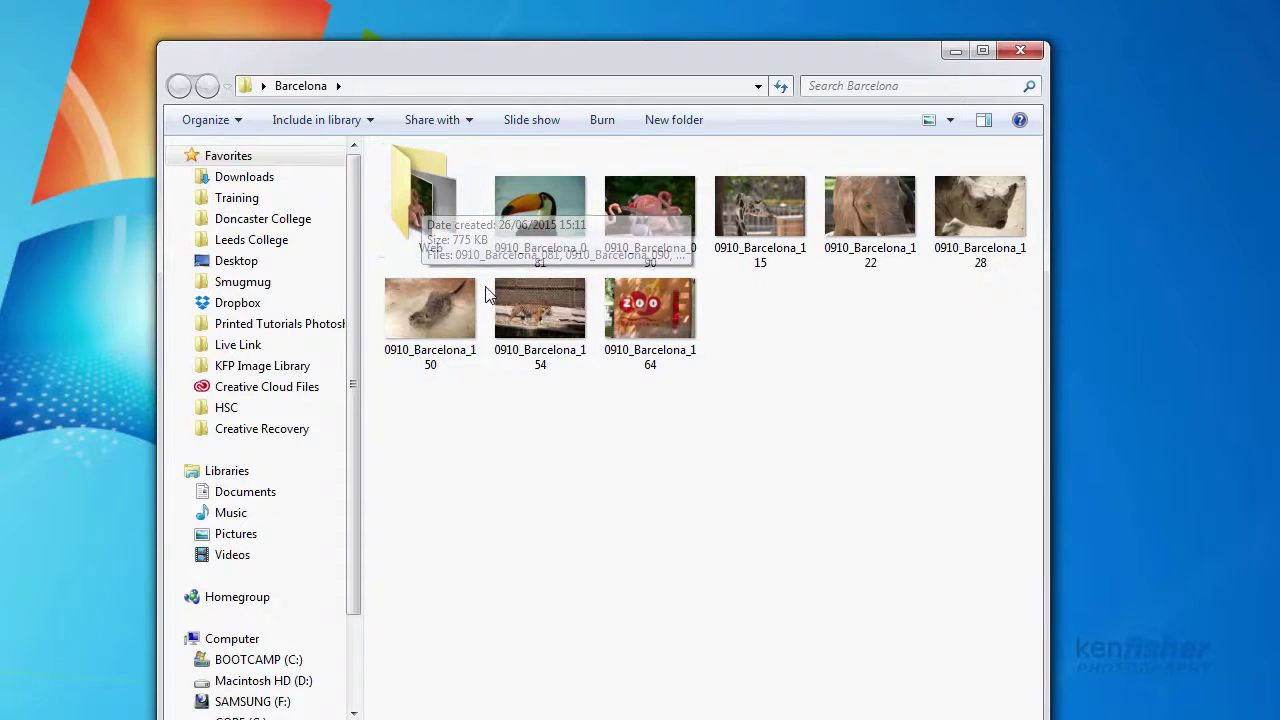
double_click(430, 218)
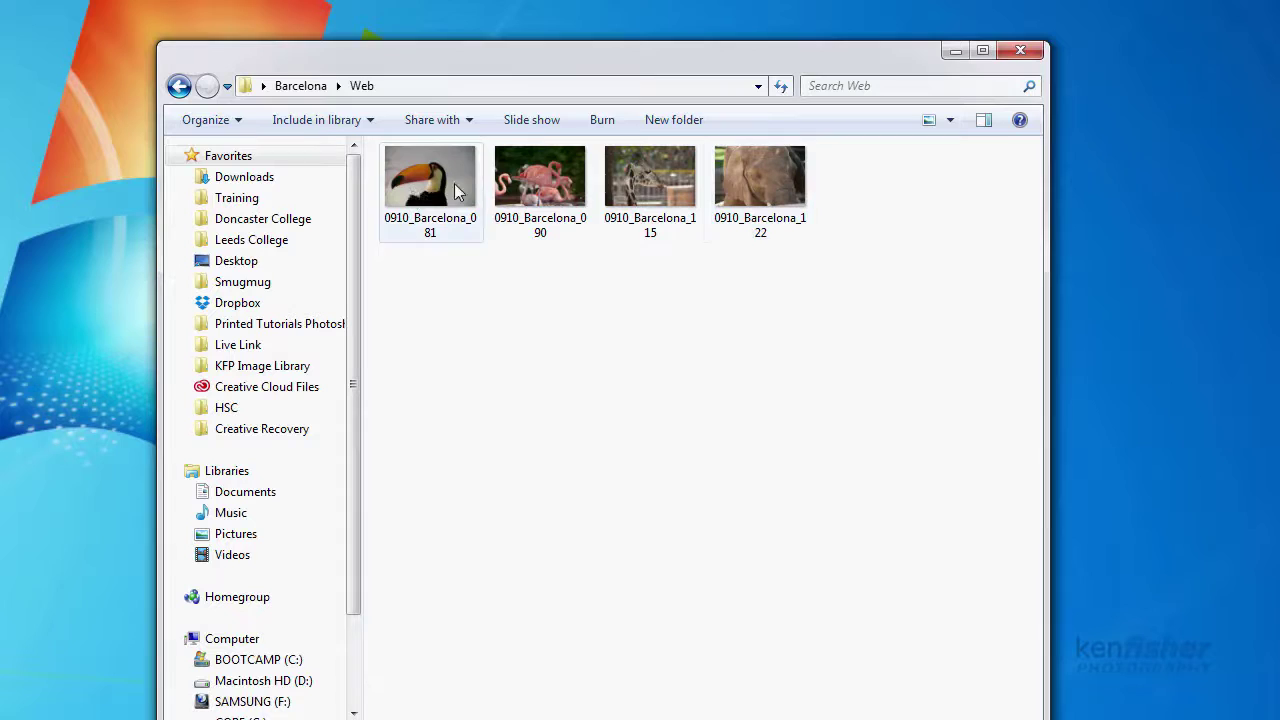
left_click(180, 87)
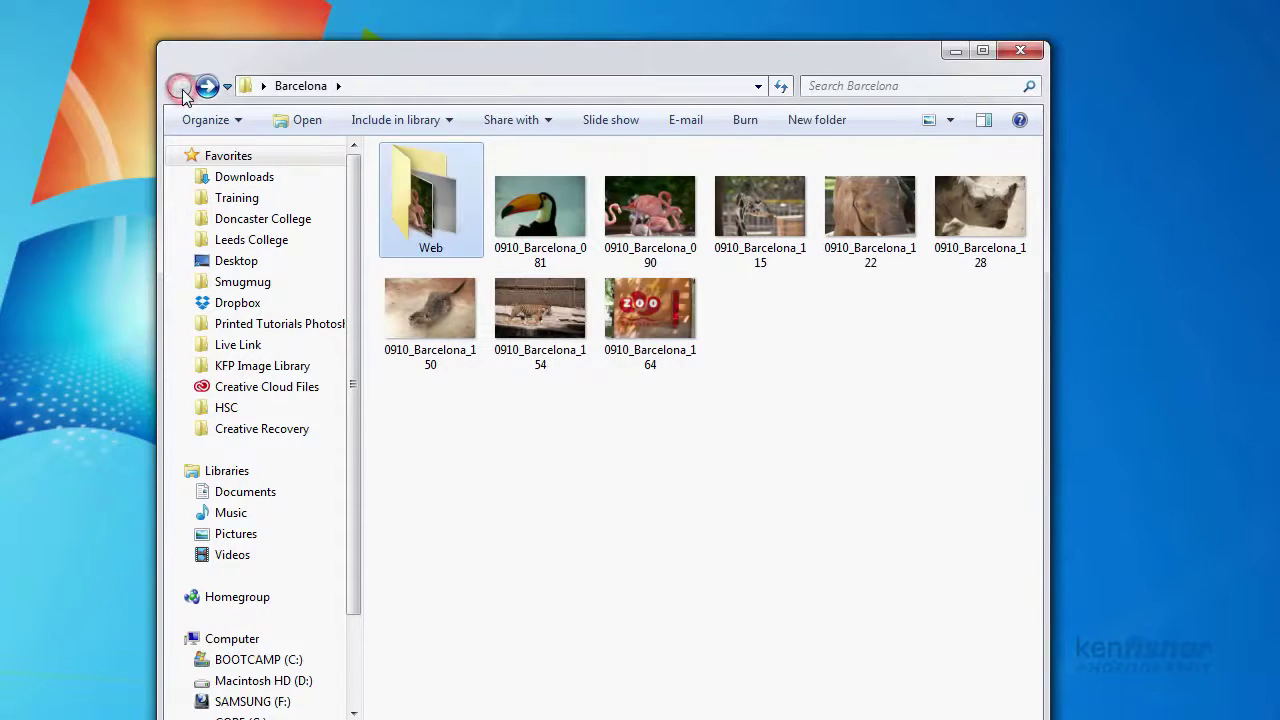
Close Explorer and select the rhino, photo 6, tiger and zoo sign photos
left_click(1020, 51)
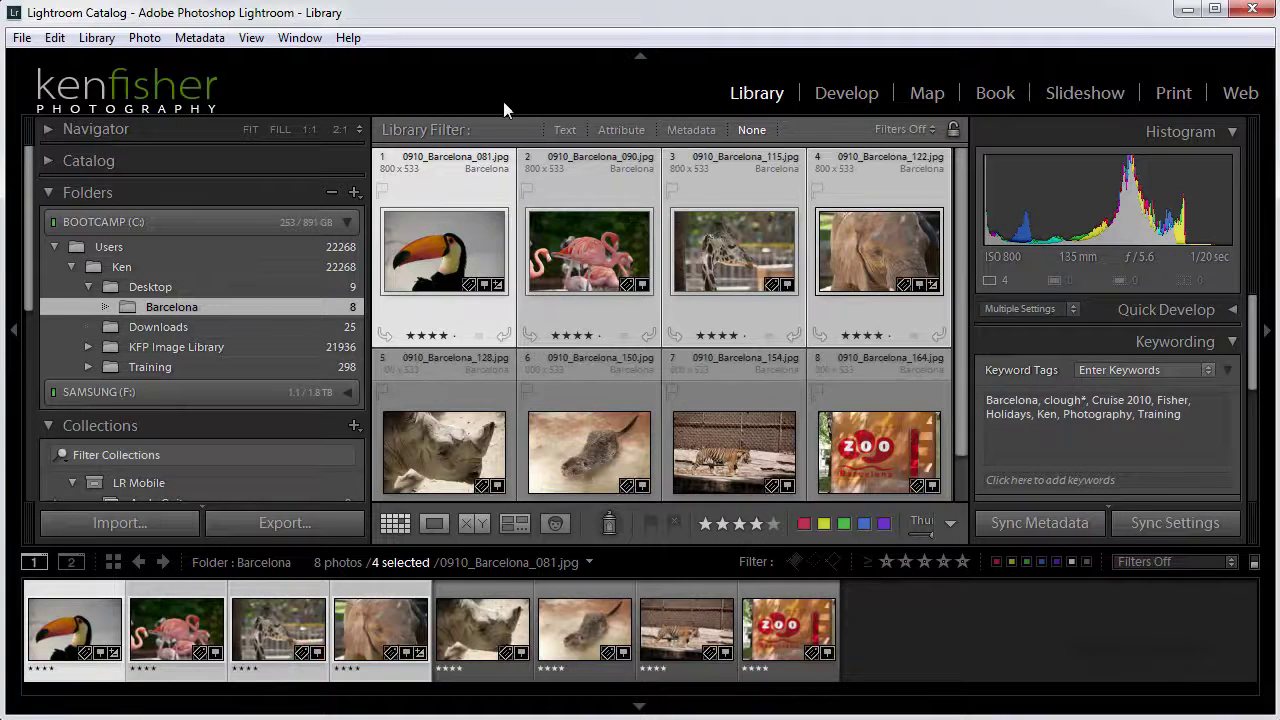
left_click(450, 460)
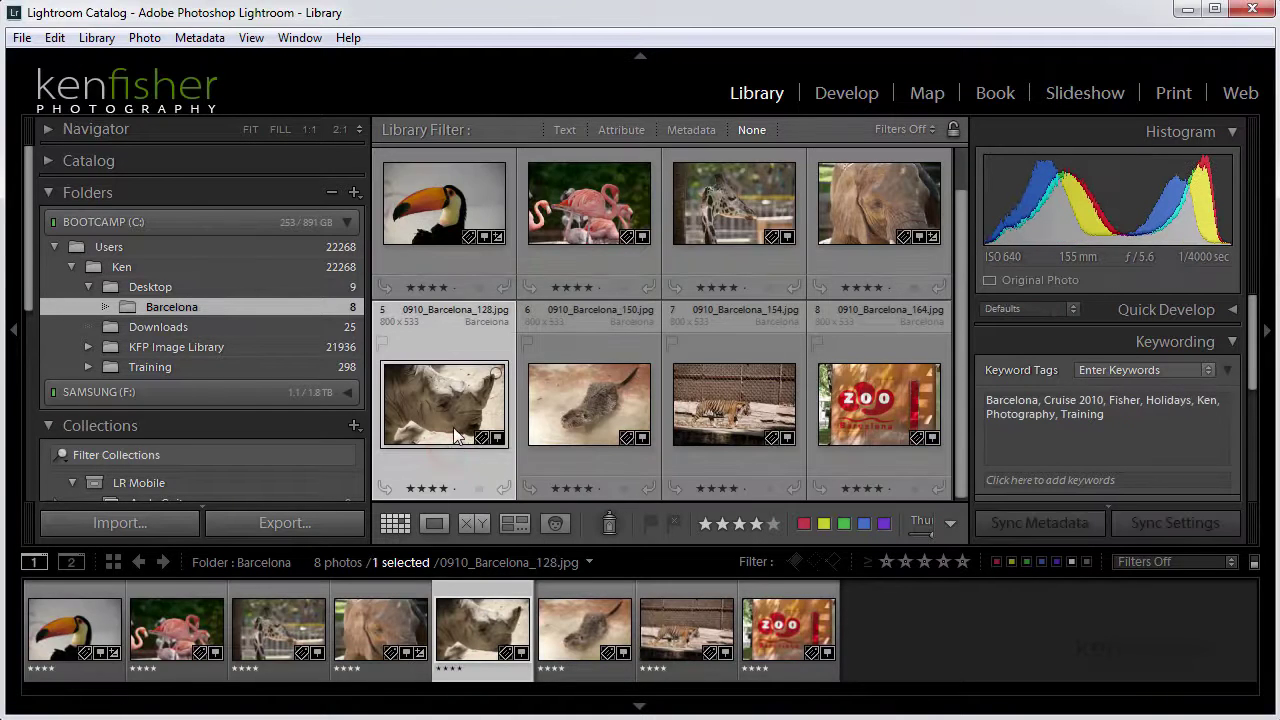
left_click(565, 425, "ctrl")
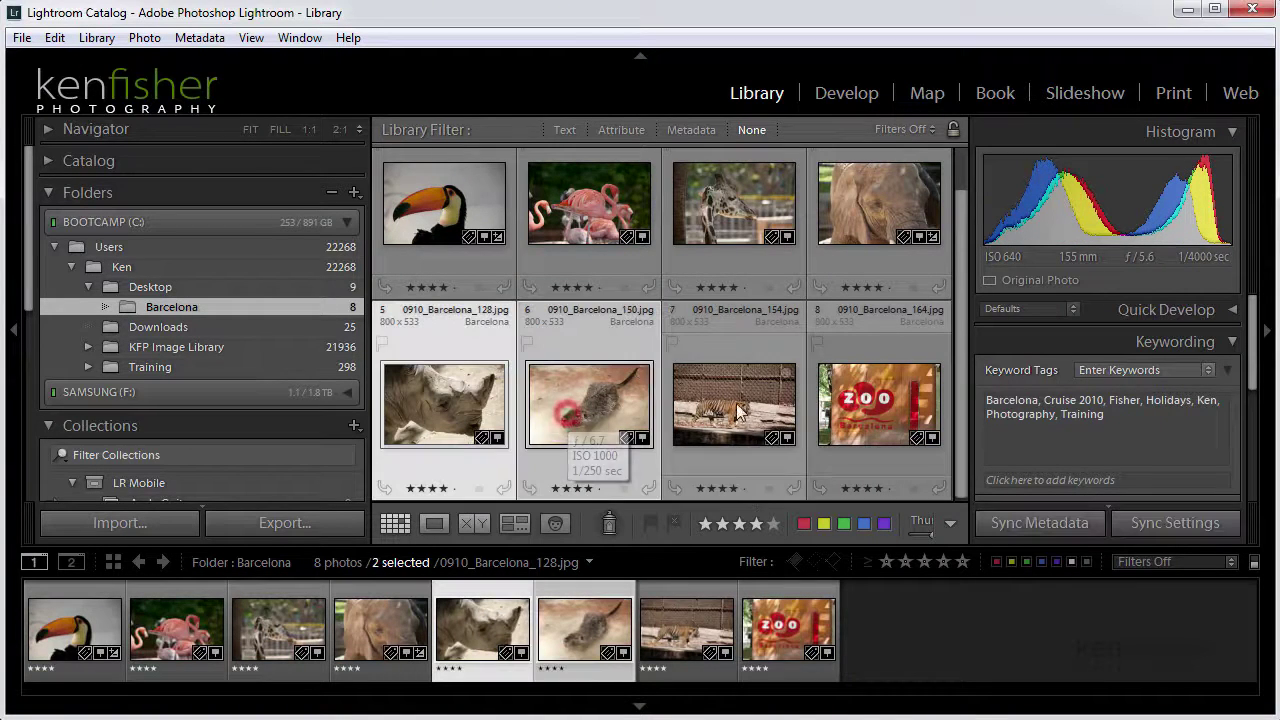
left_click(743, 405, "ctrl")
left_click(885, 420, "ctrl")
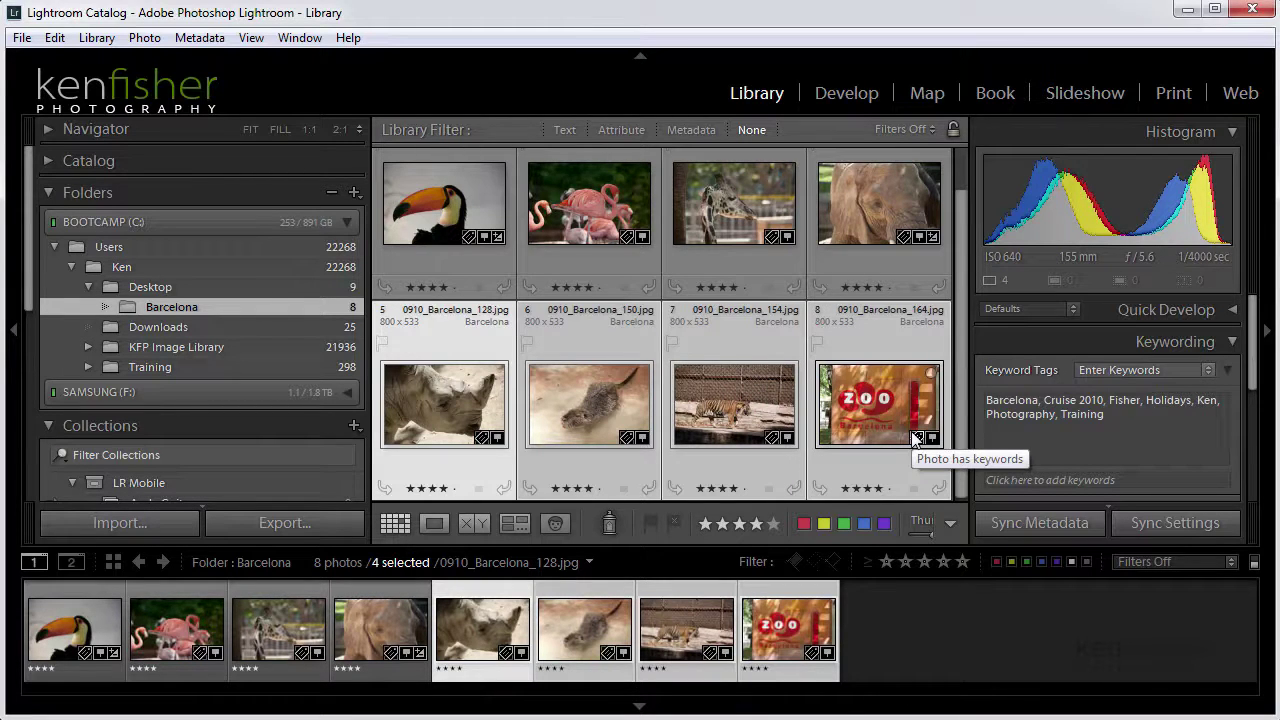
Export the four selected photos with the Print user preset
left_click(21, 40)
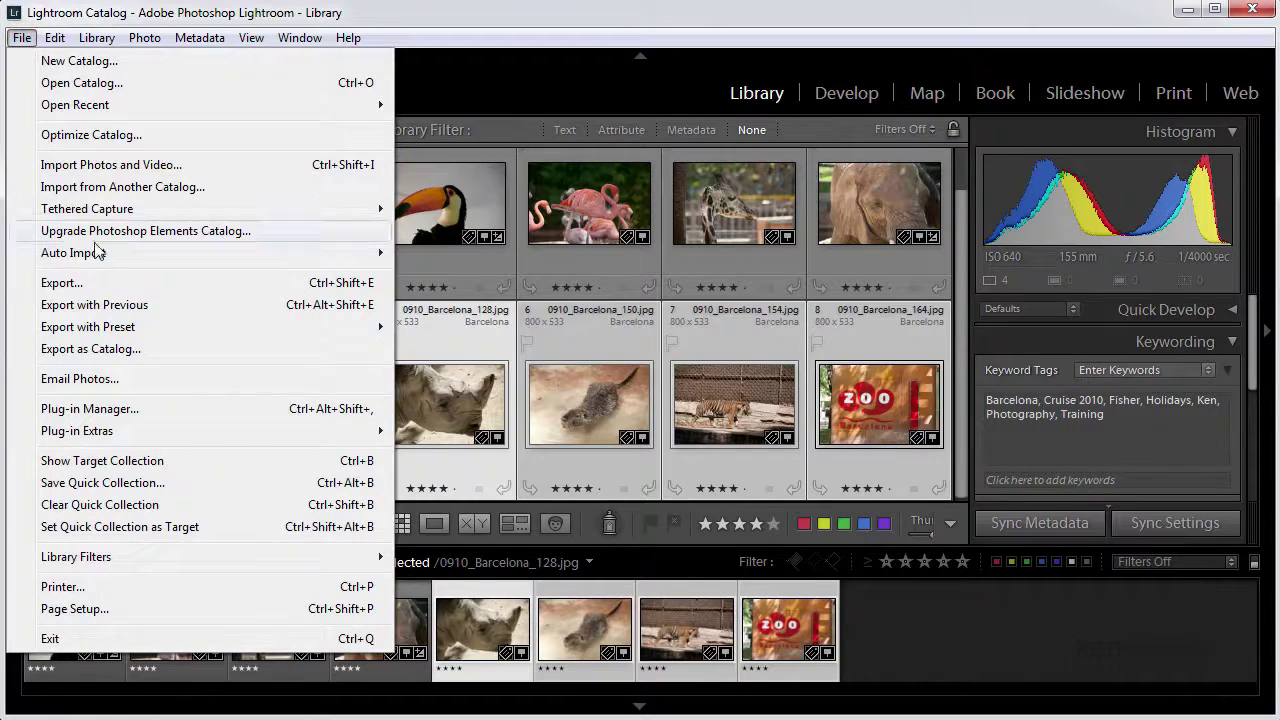
mouse_move(117, 328)
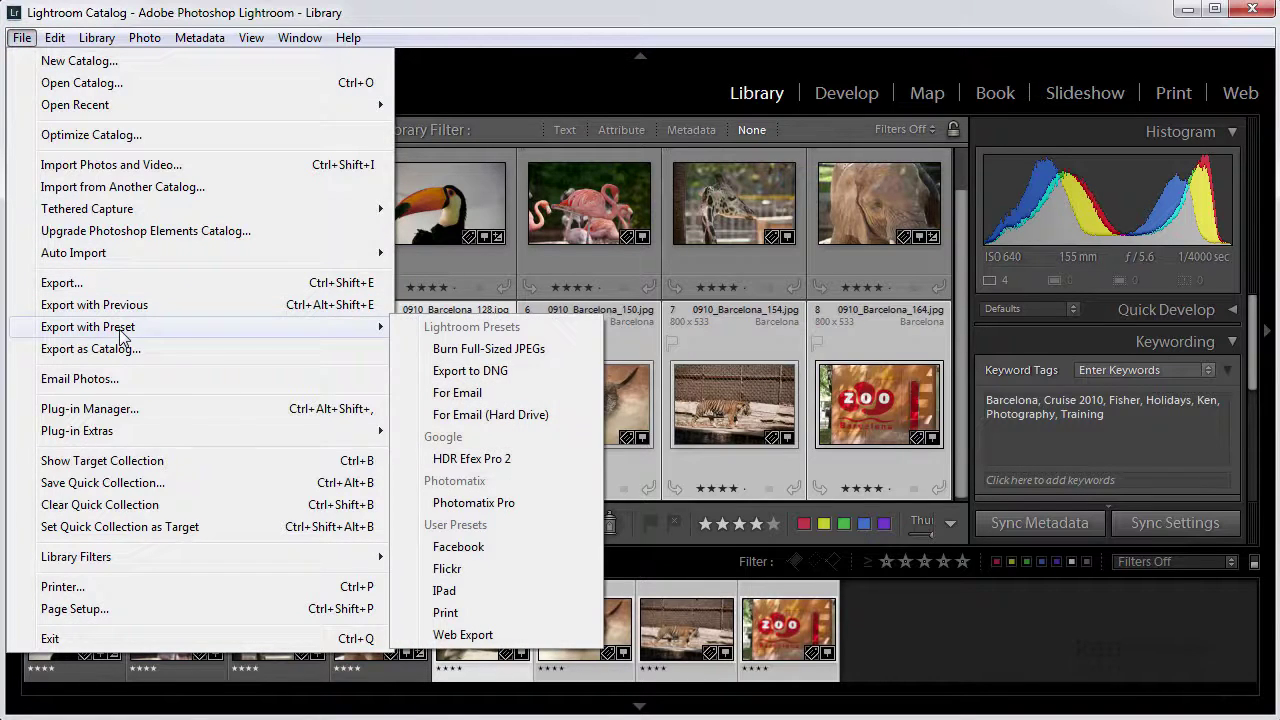
left_click(464, 614)
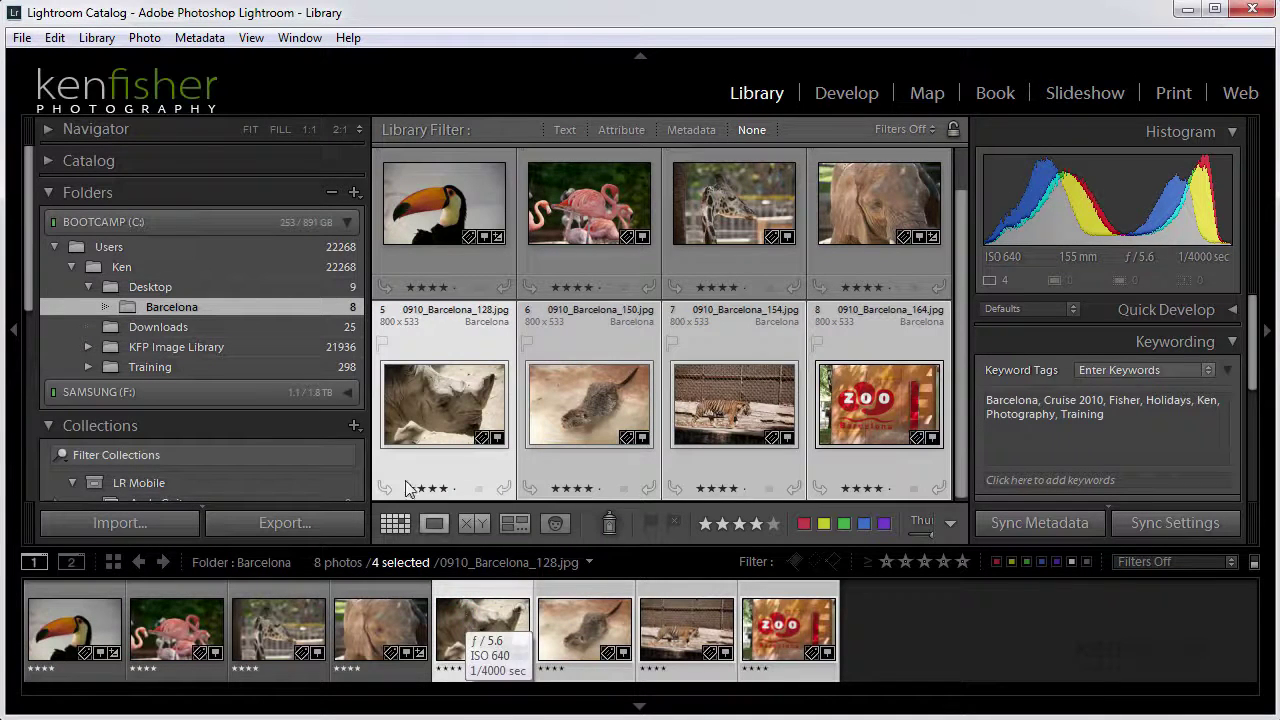
Open the desktop Barcelona folder to see the new 1.37 MB Print subfolder beside Web
left_click(1189, 15)
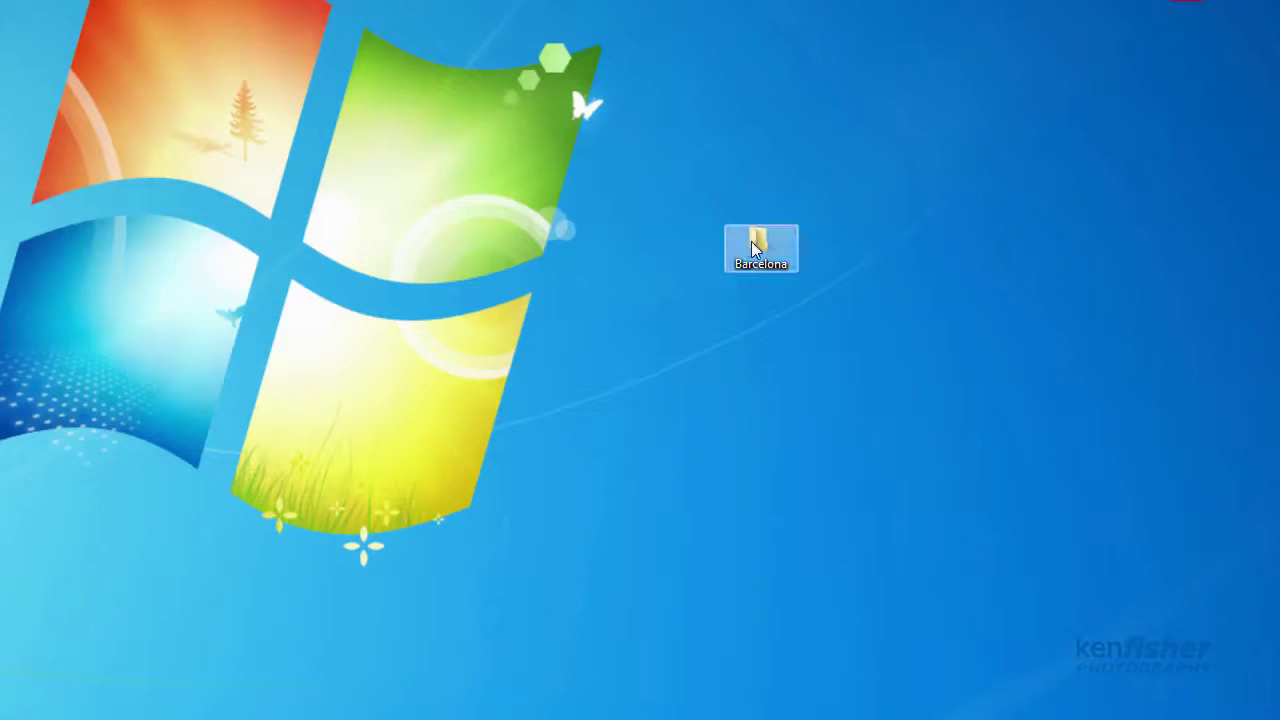
double_click(757, 248)
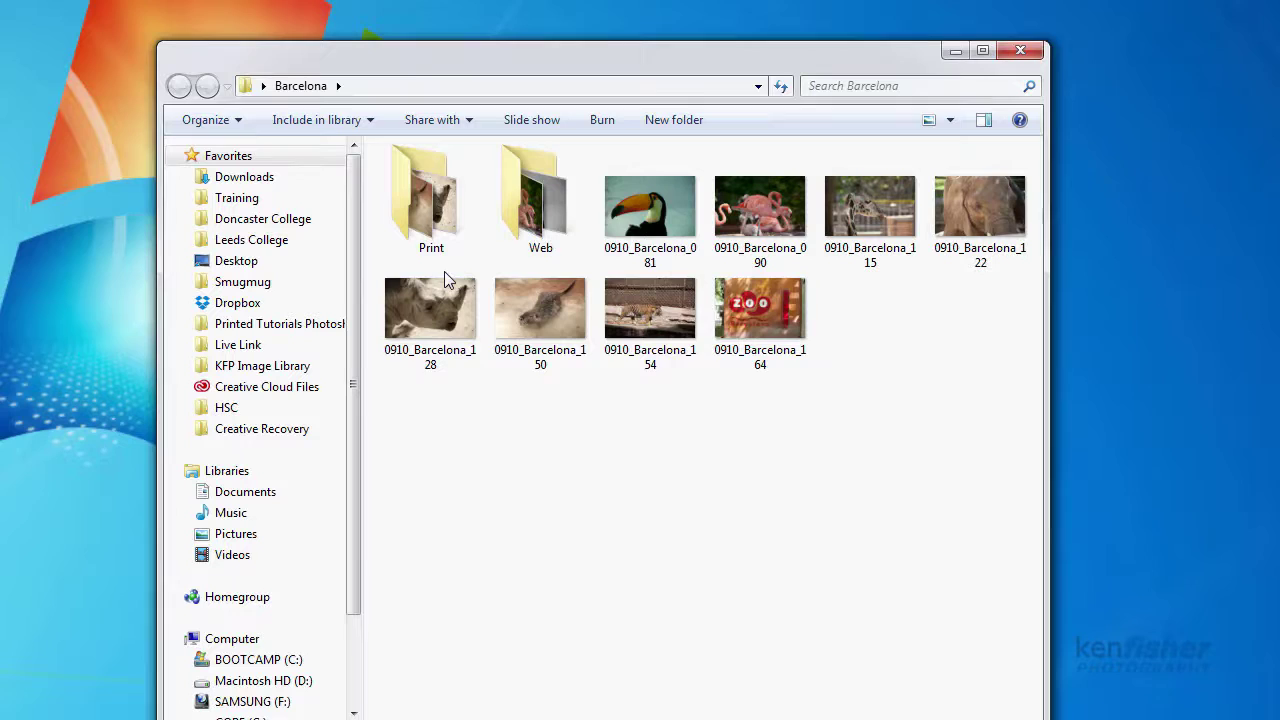
mouse_move(474, 301)
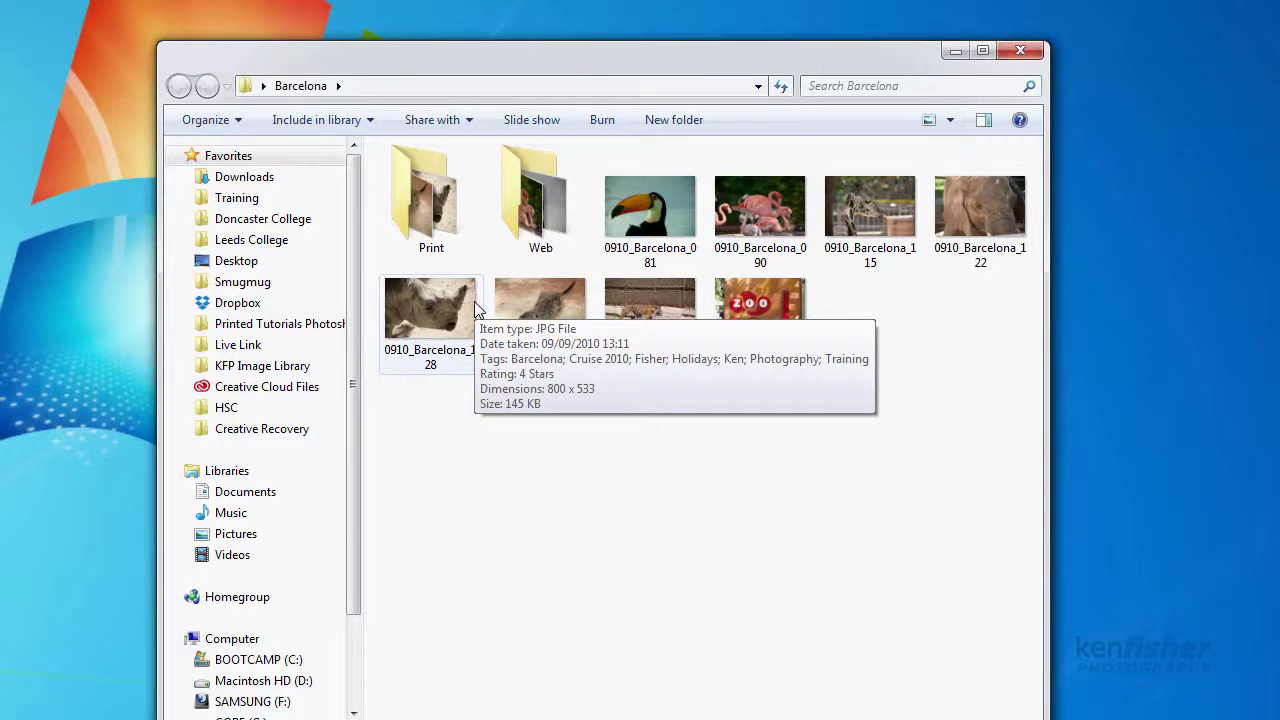